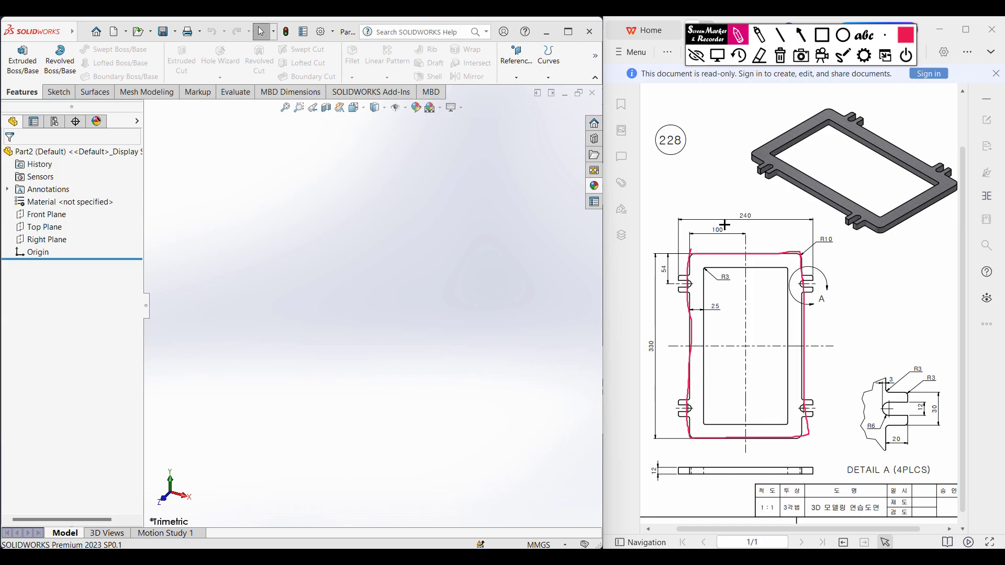
- Examine the frame's outer outline, inner opening and wall offset in the reference drawing by marking them up, clearing each set of marks
mouse_move(721, 224)
mouse_down()
mouse_move(708, 234)
mouse_move(726, 226)
mouse_move(800, 234)
mouse_up()
mouse_move(656, 355)
mouse_down()
mouse_move(652, 332)
mouse_move(645, 352)
mouse_move(657, 358)
mouse_up()
click(781, 58)
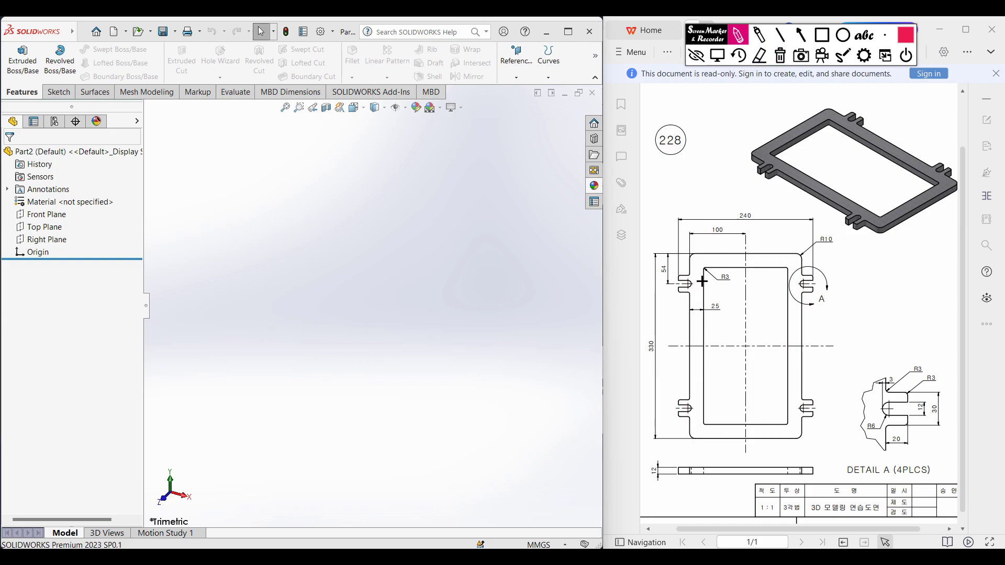
mouse_move(705, 270)
mouse_down()
mouse_move(701, 417)
mouse_move(782, 422)
mouse_move(782, 270)
mouse_move(708, 296)
mouse_move(725, 305)
mouse_up()
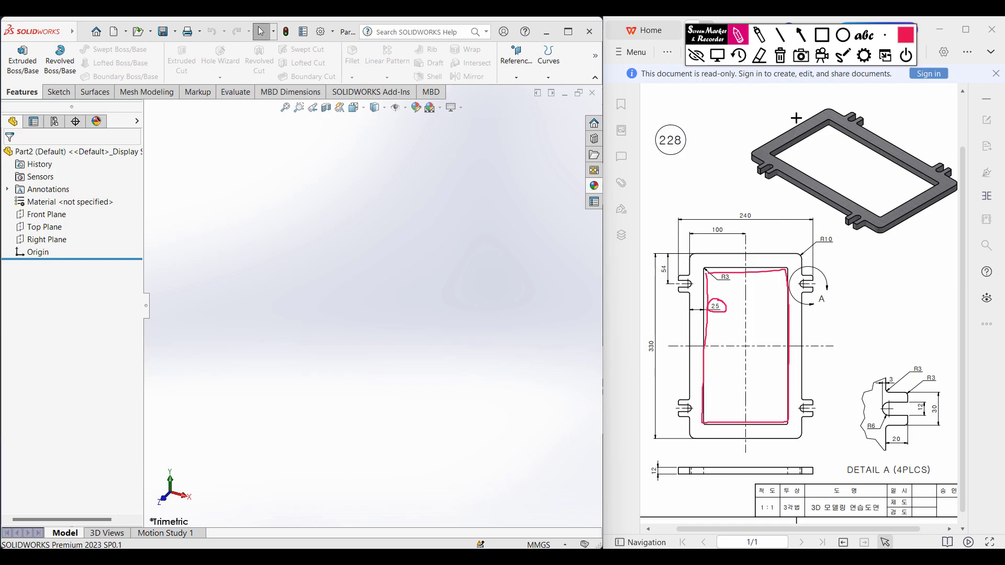
click(779, 62)
- Examine how the slotted tab in detail A is positioned from the frame's vertical centerline and upper edge, and clear the marks
mouse_move(820, 269)
mouse_down()
mouse_move(795, 271)
mouse_move(830, 284)
mouse_move(817, 274)
mouse_up()
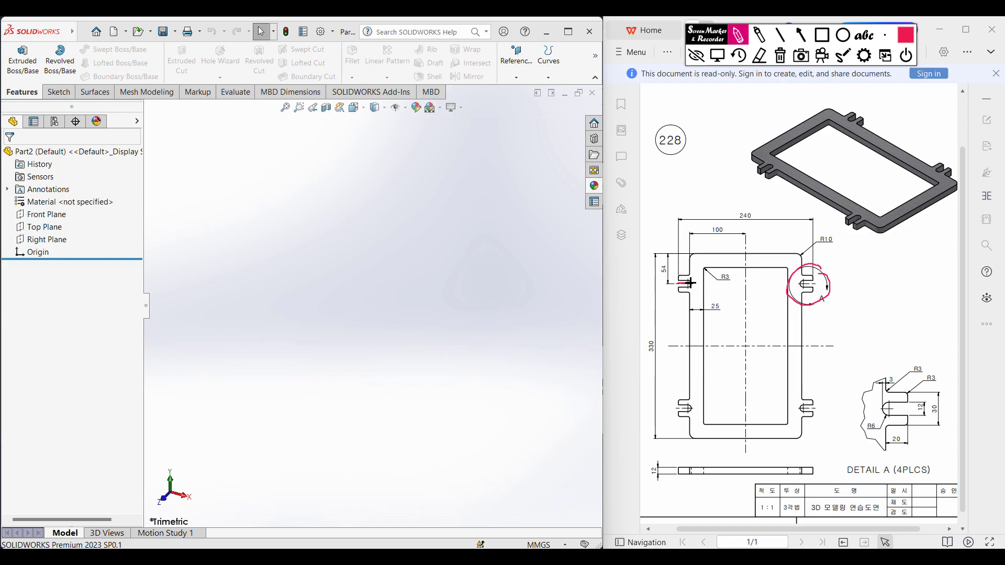
drag(684, 283, 692, 284)
mouse_move(909, 433)
mouse_down()
mouse_move(890, 443)
mouse_move(906, 442)
mouse_up()
drag(748, 260, 675, 265)
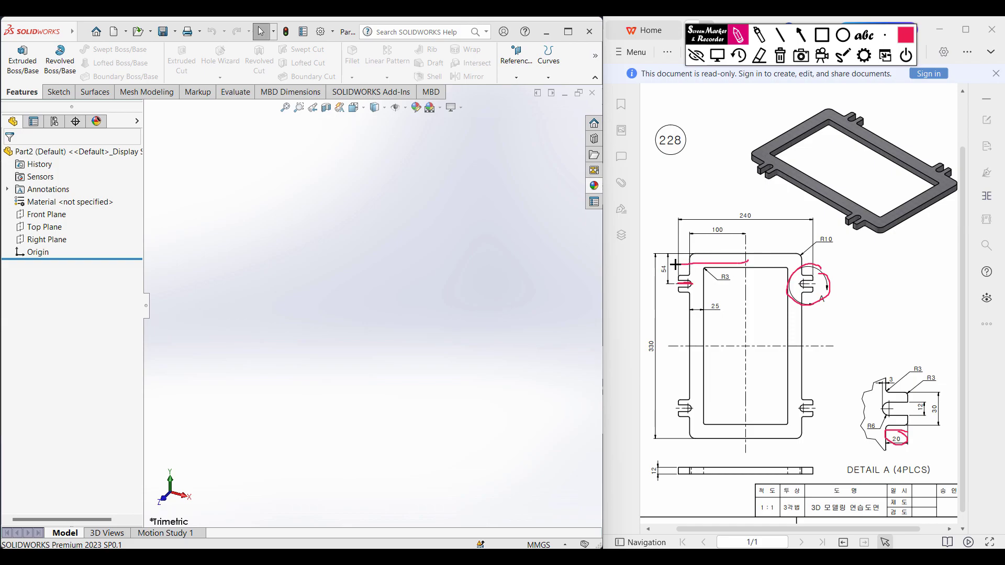
mouse_move(748, 209)
mouse_down()
mouse_move(765, 210)
mouse_move(749, 205)
mouse_up()
drag(709, 258, 730, 251)
mouse_move(660, 260)
mouse_down()
mouse_move(668, 278)
mouse_move(663, 262)
mouse_up()
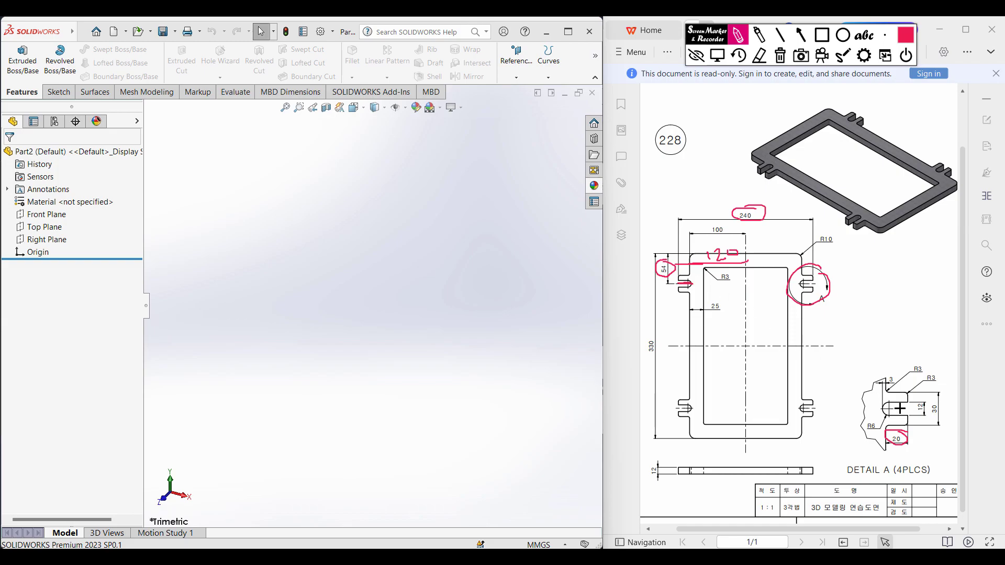
drag(908, 407, 875, 407)
click(780, 55)
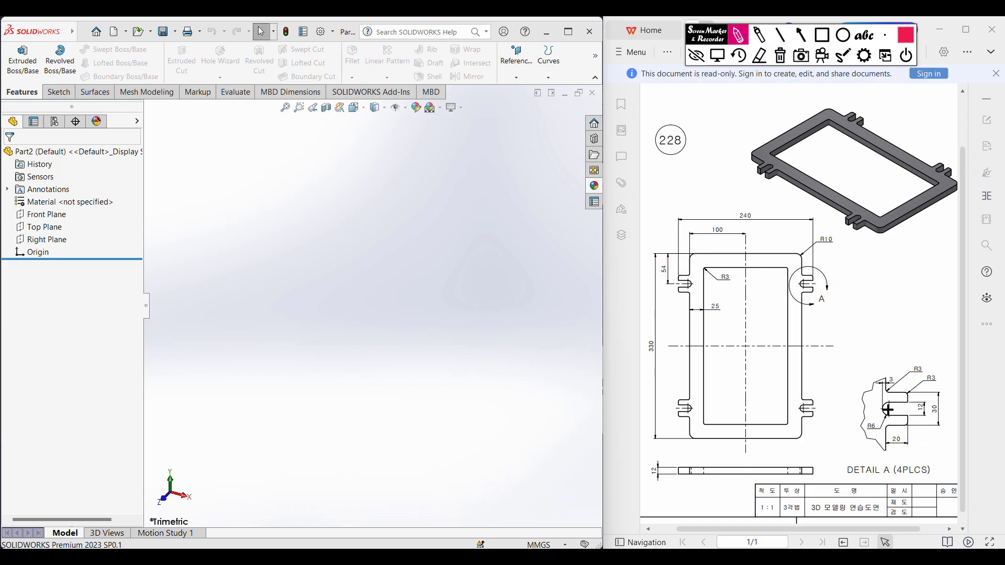
- Examine the tab's outer profile, length and overall width in Detail A, and clear the marks
mouse_move(906, 433)
mouse_down()
mouse_move(891, 441)
mouse_move(904, 425)
mouse_up()
mouse_move(885, 390)
mouse_down()
mouse_move(907, 390)
mouse_move(938, 414)
mouse_move(932, 403)
mouse_move(908, 424)
mouse_up()
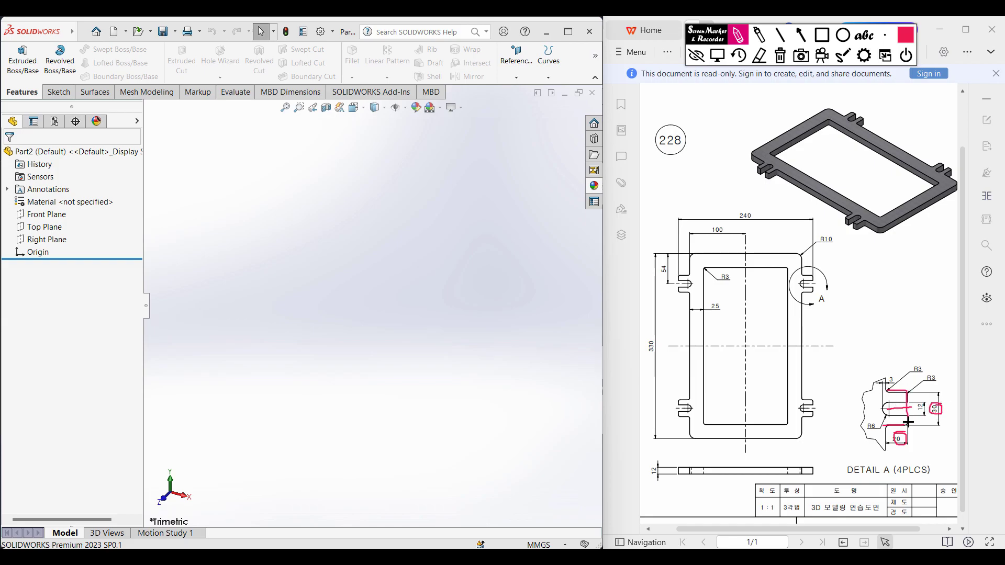
drag(889, 391, 888, 421)
click(780, 55)
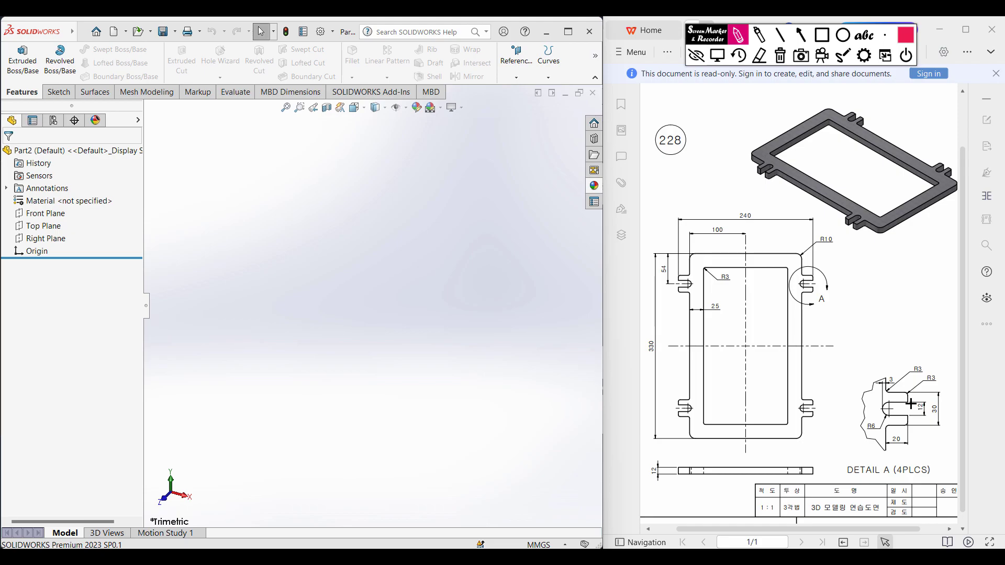
- Examine the slot inside the tab in Detail A, including its width, rounded end and depth, clearing the marks between passes
mouse_move(911, 401)
mouse_down()
mouse_move(890, 401)
mouse_move(909, 417)
mouse_move(881, 407)
mouse_move(892, 415)
mouse_up()
click(773, 54)
drag(905, 408, 895, 408)
mouse_move(906, 438)
mouse_down()
mouse_move(892, 433)
mouse_move(904, 446)
mouse_up()
mouse_move(879, 421)
mouse_down()
mouse_move(873, 432)
mouse_move(881, 425)
mouse_move(897, 459)
mouse_move(935, 444)
mouse_up()
drag(889, 408, 906, 407)
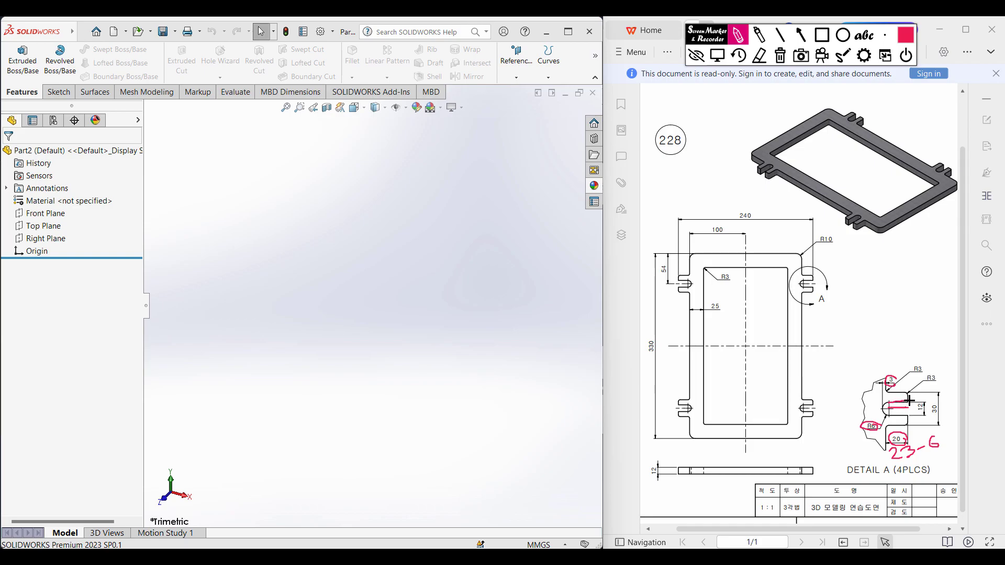
drag(896, 416, 913, 413)
mouse_move(918, 400)
mouse_down()
mouse_move(927, 417)
mouse_move(923, 401)
mouse_move(881, 403)
mouse_move(879, 414)
mouse_move(894, 418)
mouse_up()
click(783, 59)
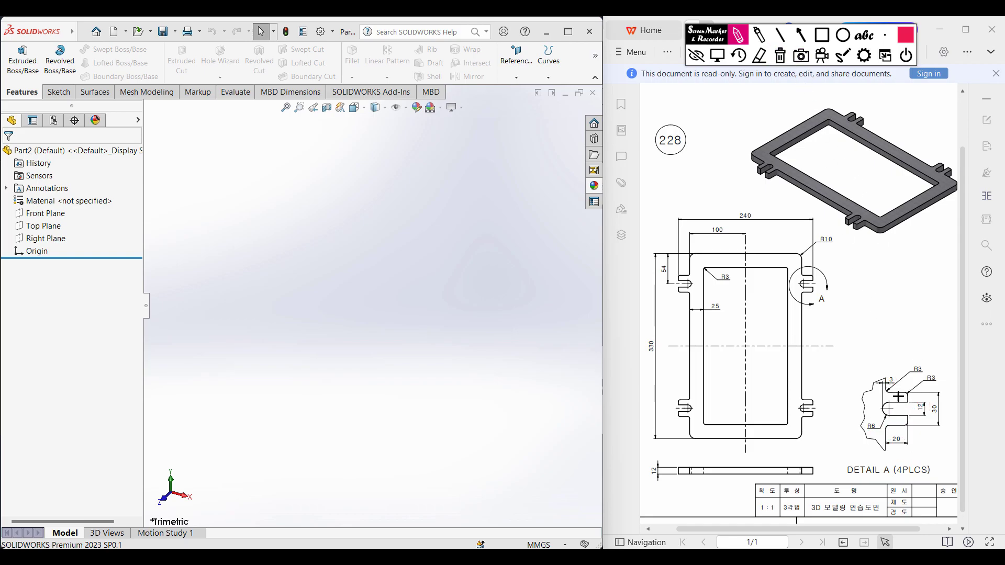
mouse_move(885, 387)
mouse_down()
mouse_move(912, 393)
mouse_move(903, 415)
mouse_up()
click(781, 55)
- Examine the four tab locations and their symmetry about the frame's two centerlines, and clear the marks
drag(680, 280, 710, 281)
drag(744, 348, 784, 348)
drag(746, 348, 743, 376)
drag(809, 280, 837, 275)
drag(797, 400, 818, 400)
drag(680, 406, 713, 391)
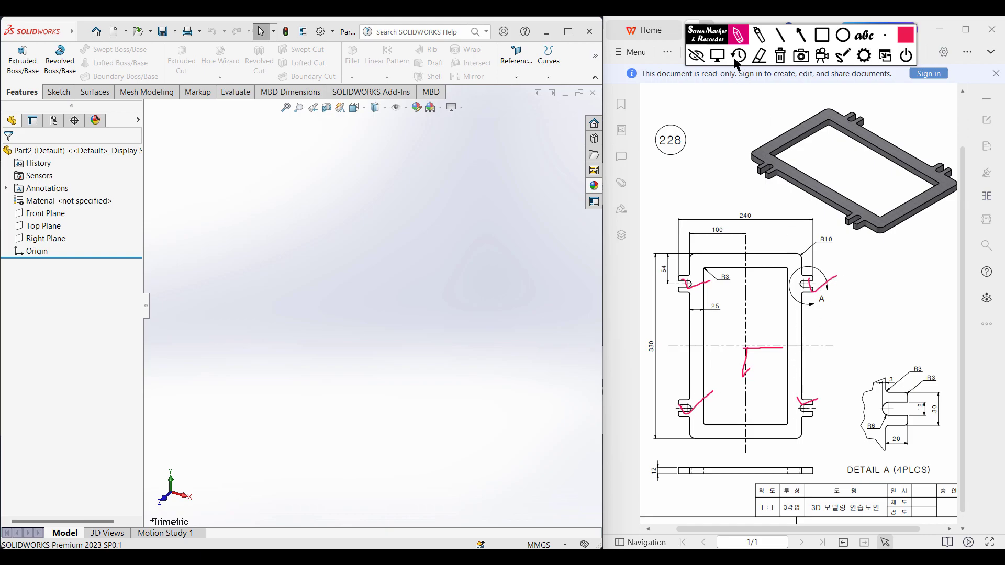
click(780, 55)
- Examine the corner fillets of the inner opening, tab and outer frame, clear the marks and return to normal pointer mode
drag(703, 273, 713, 266)
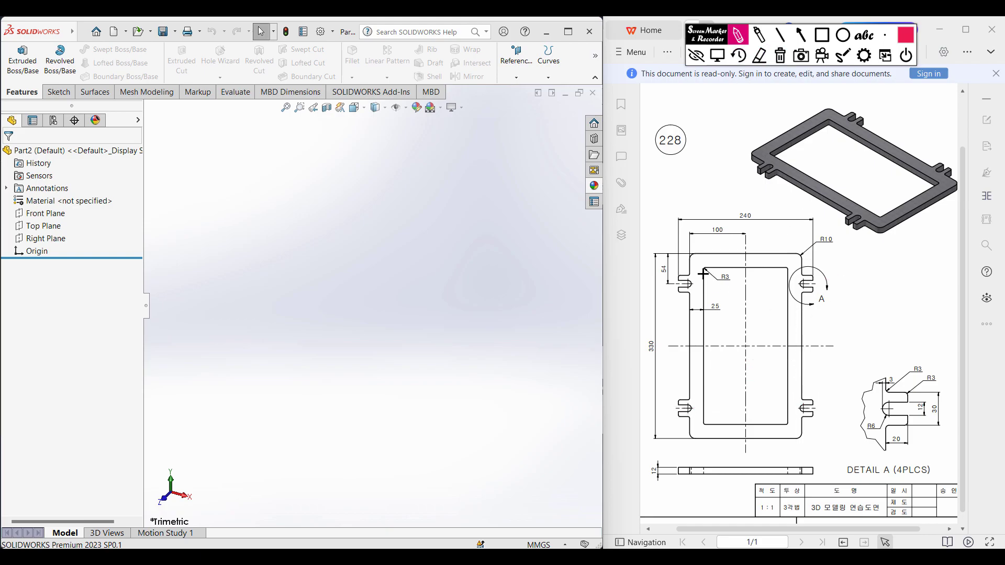
drag(786, 267, 792, 278)
drag(790, 416, 780, 422)
drag(713, 423, 702, 418)
drag(907, 422, 900, 427)
mouse_move(903, 391)
mouse_down()
mouse_move(911, 396)
mouse_move(928, 361)
mouse_move(910, 373)
mouse_move(924, 363)
mouse_up()
mouse_move(738, 284)
mouse_down()
mouse_move(725, 269)
mouse_move(739, 283)
mouse_up()
mouse_move(930, 373)
mouse_down()
mouse_move(940, 384)
mouse_move(935, 374)
mouse_up()
drag(689, 259, 696, 250)
drag(797, 247, 810, 257)
drag(805, 432, 796, 441)
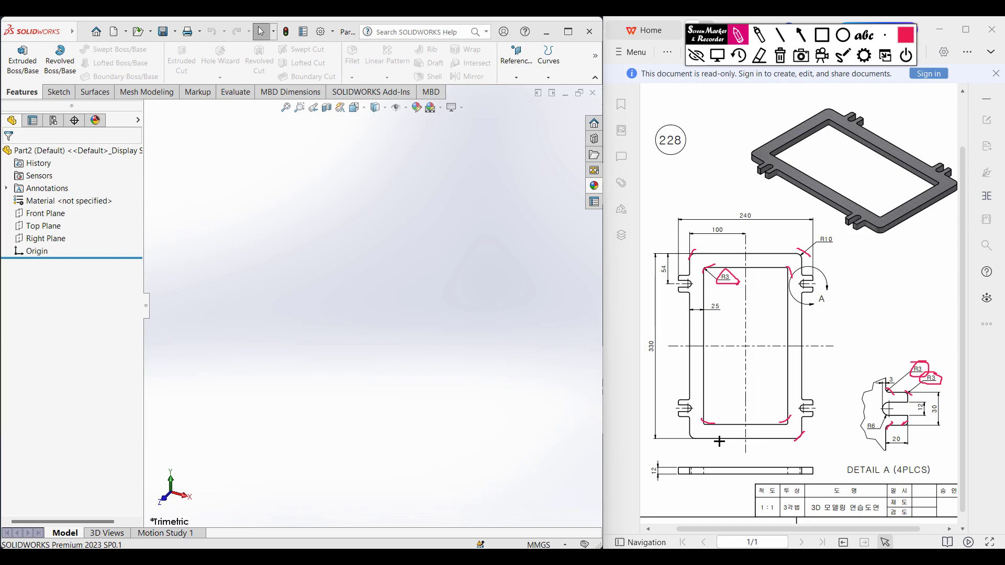
drag(689, 436, 701, 437)
mouse_move(838, 230)
mouse_down()
mouse_move(833, 254)
mouse_move(834, 228)
mouse_up()
click(780, 54)
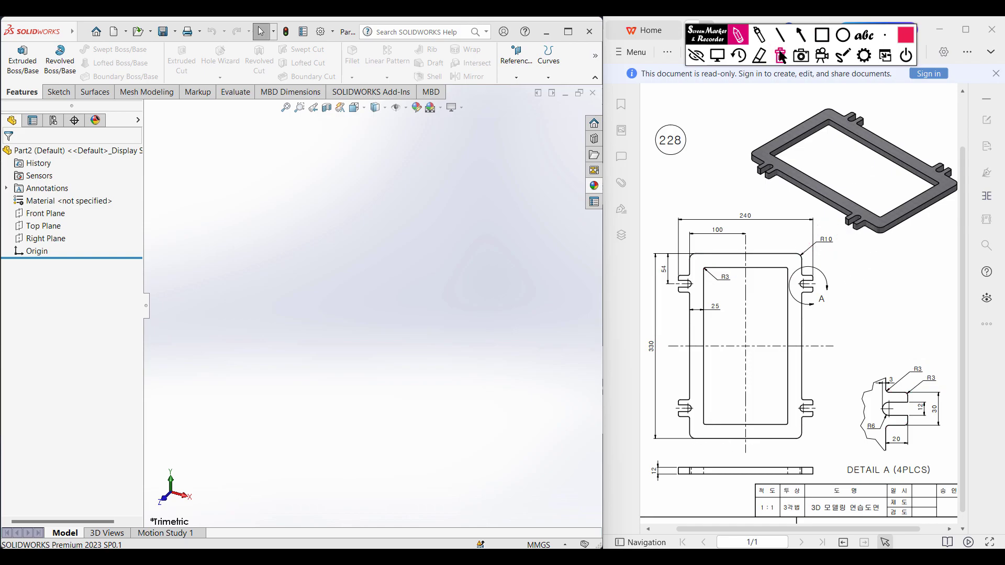
click(717, 55)
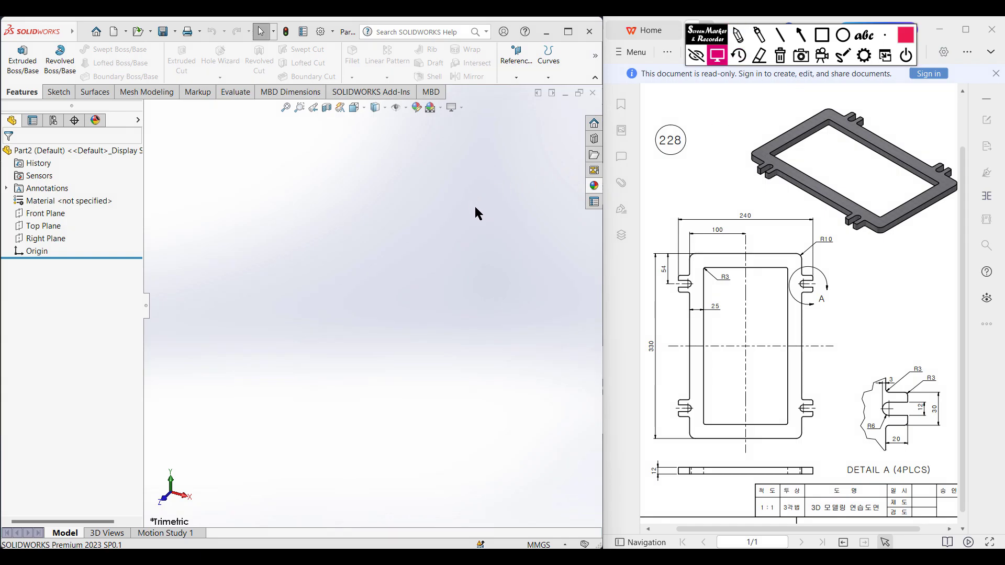
- Start a sketch on the Top Plane and draw a center rectangle at the origin, 200 mm high (100*2) and 330 mm wide
click(42, 231)
right_click(41, 227)
click(52, 214)
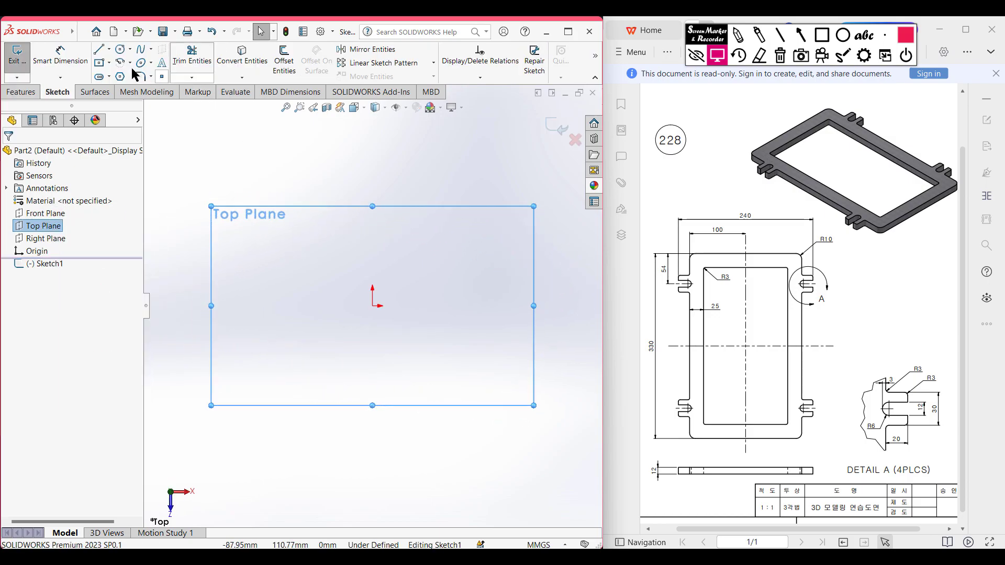
click(109, 64)
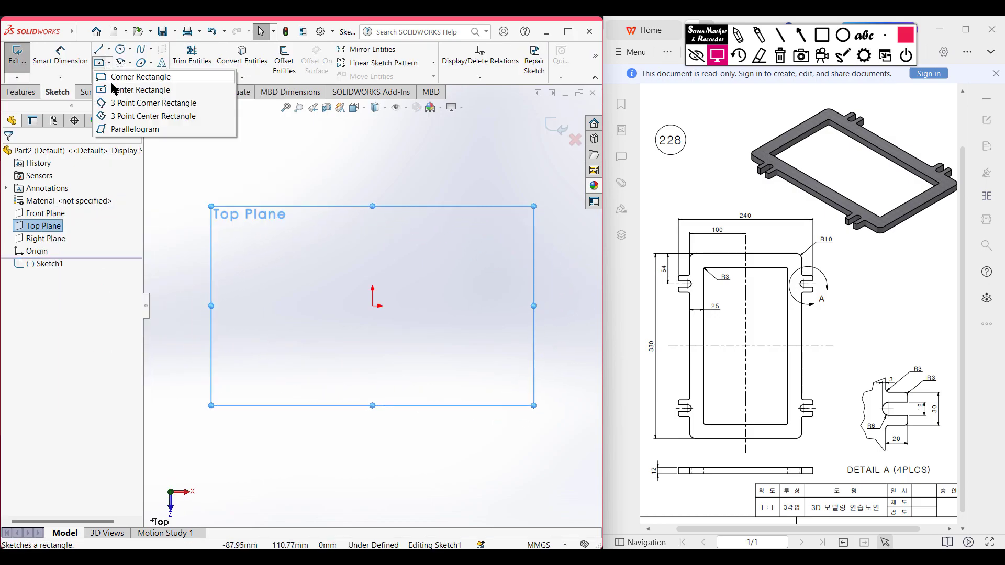
click(117, 90)
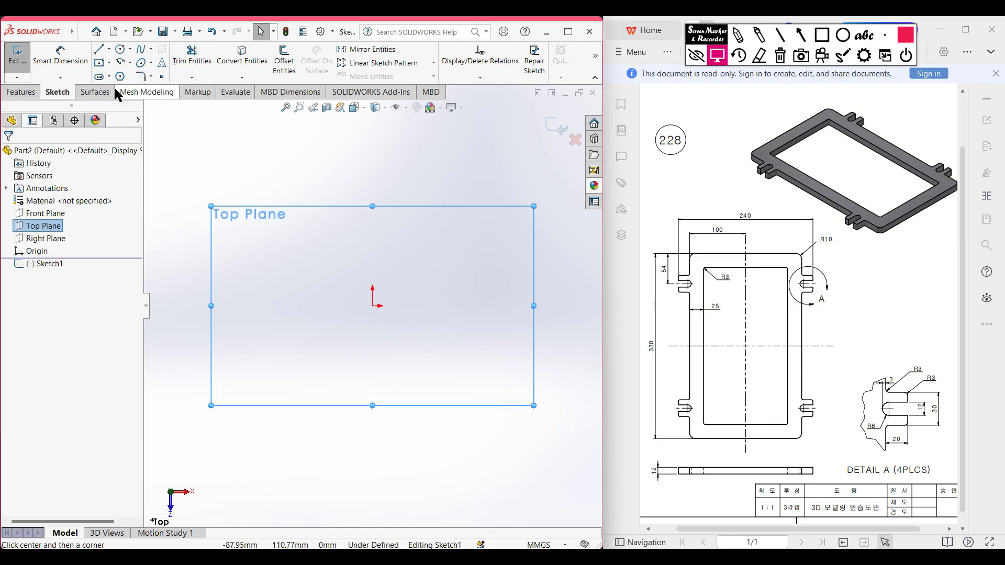
click(372, 307)
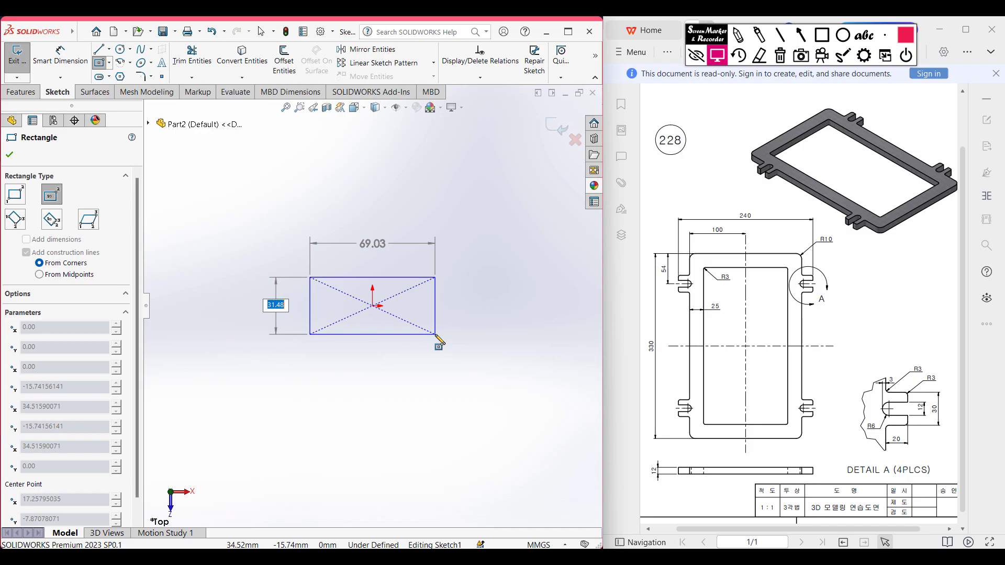
text(100*2)
key(Return)
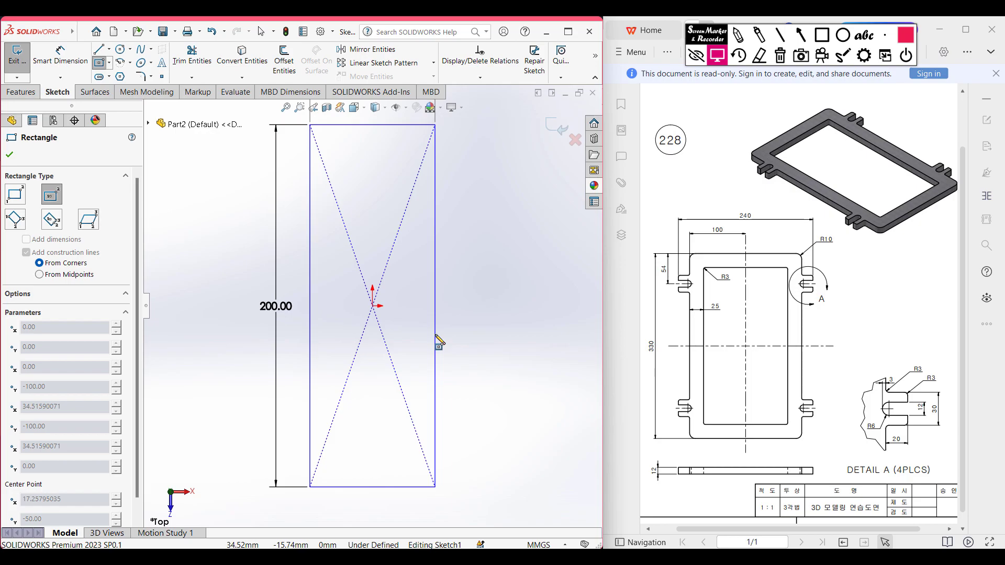
text(330)
key(Return)
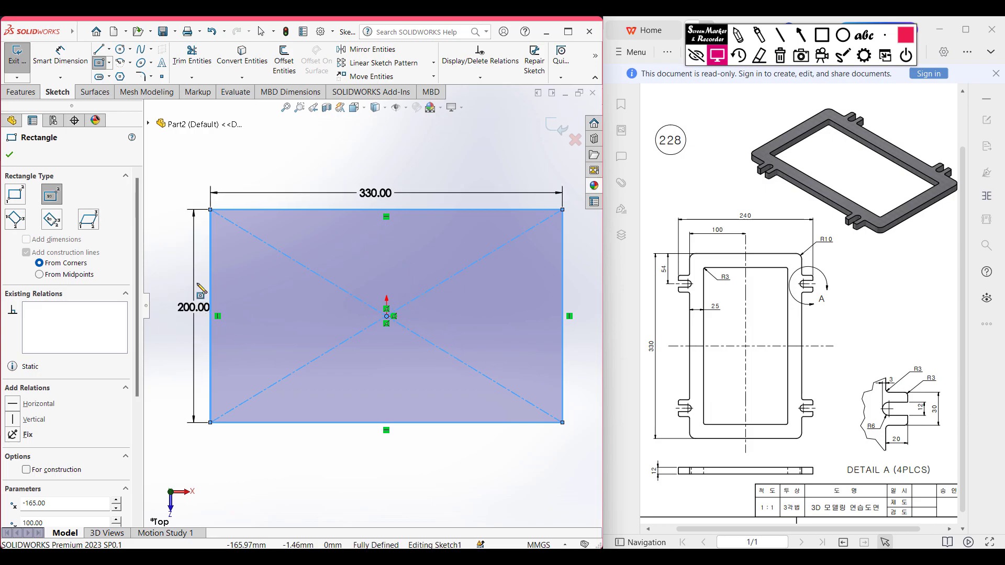
key(Escape)
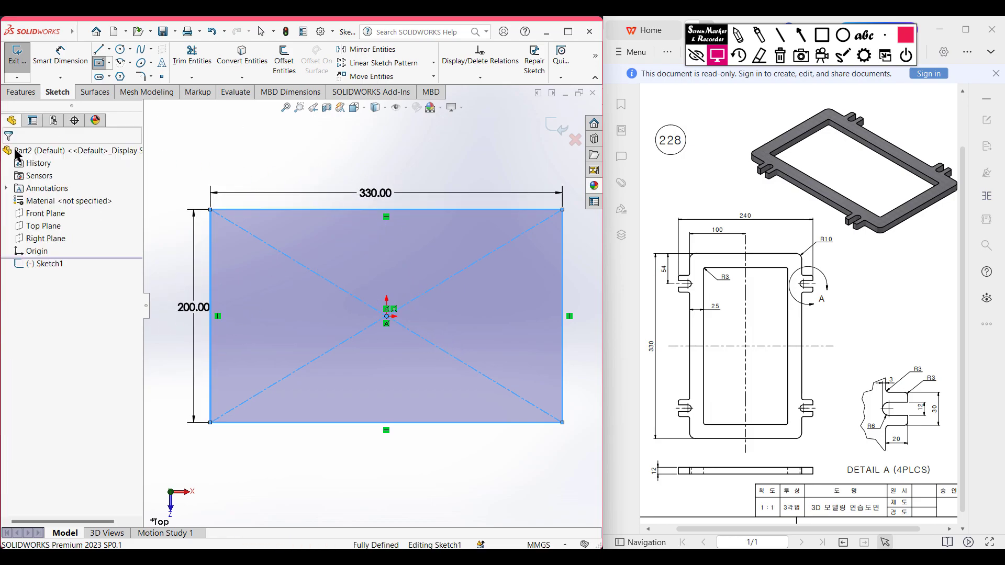
key(Escape)
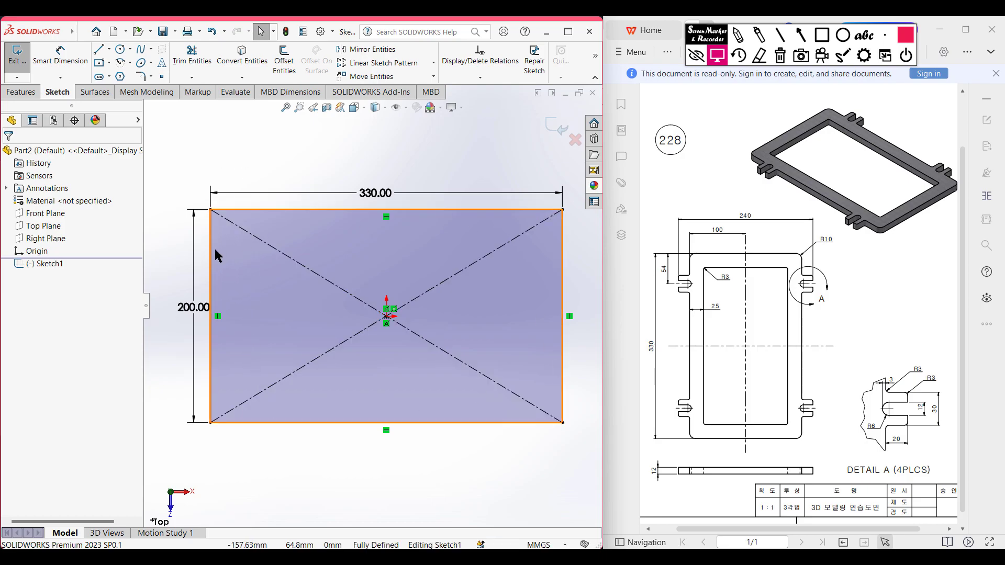
- Offset all four sides of the rectangle 25 mm inward, with the bi-directional and cap ends options off
click(286, 66)
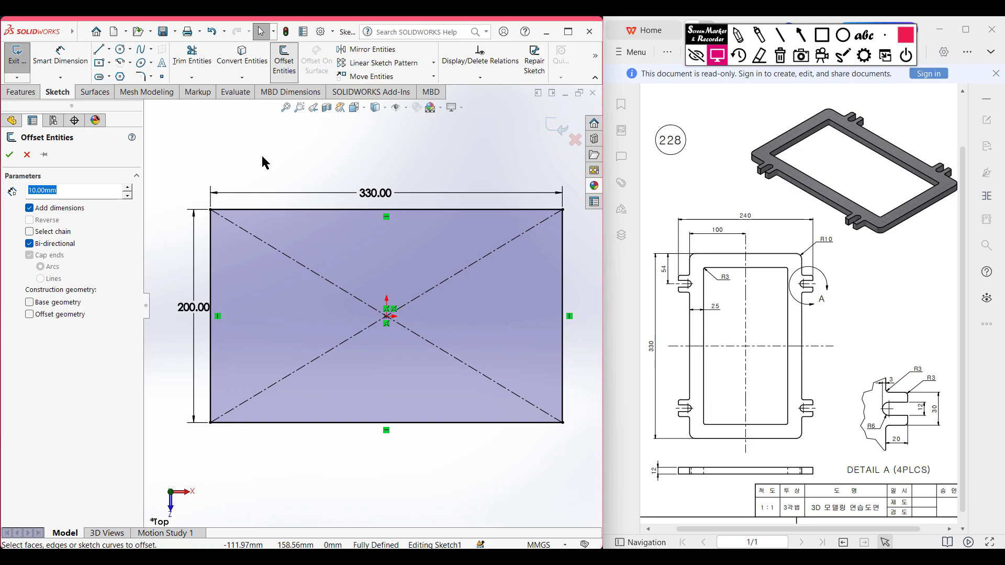
text(25)
key(Return)
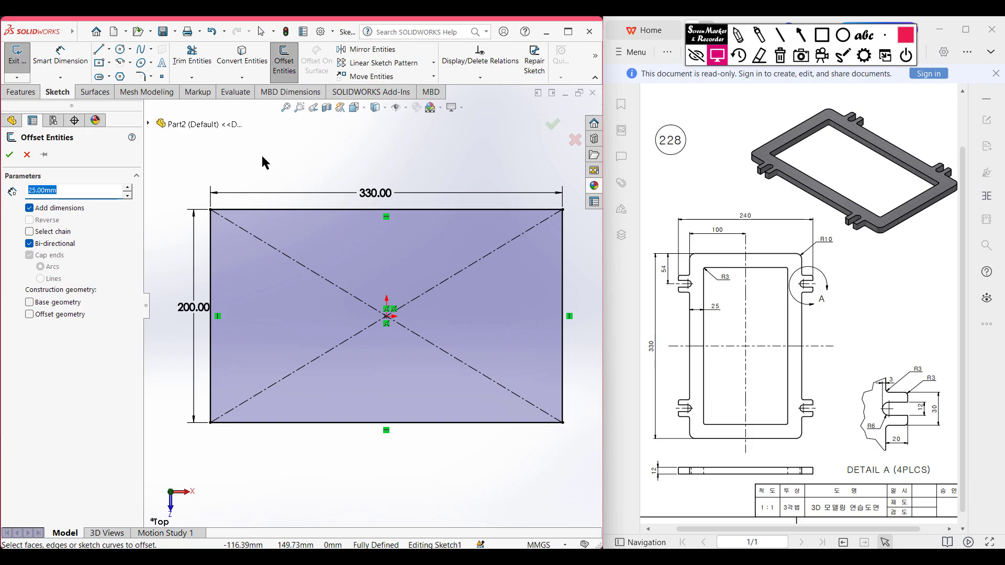
click(325, 209)
click(30, 243)
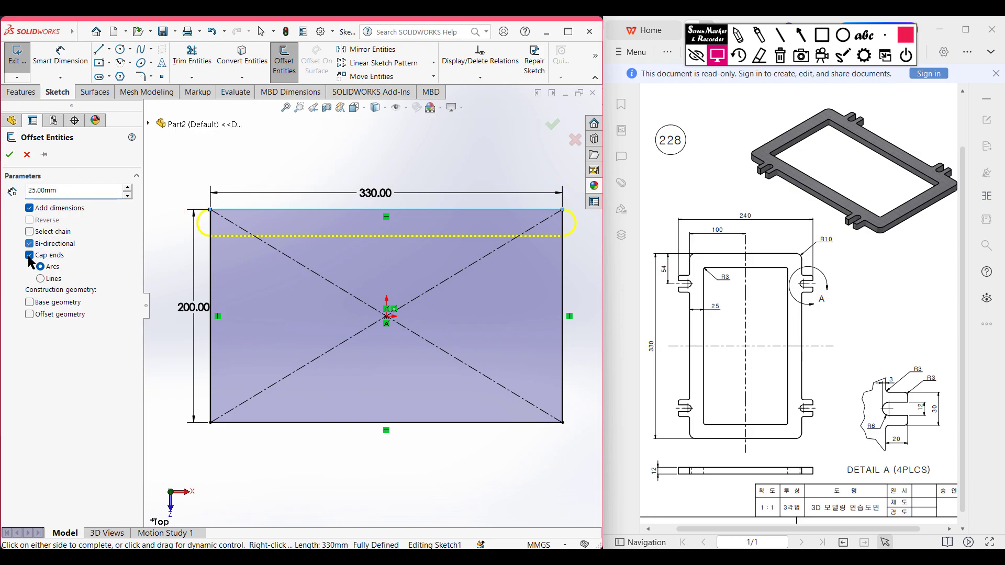
click(31, 254)
click(562, 309)
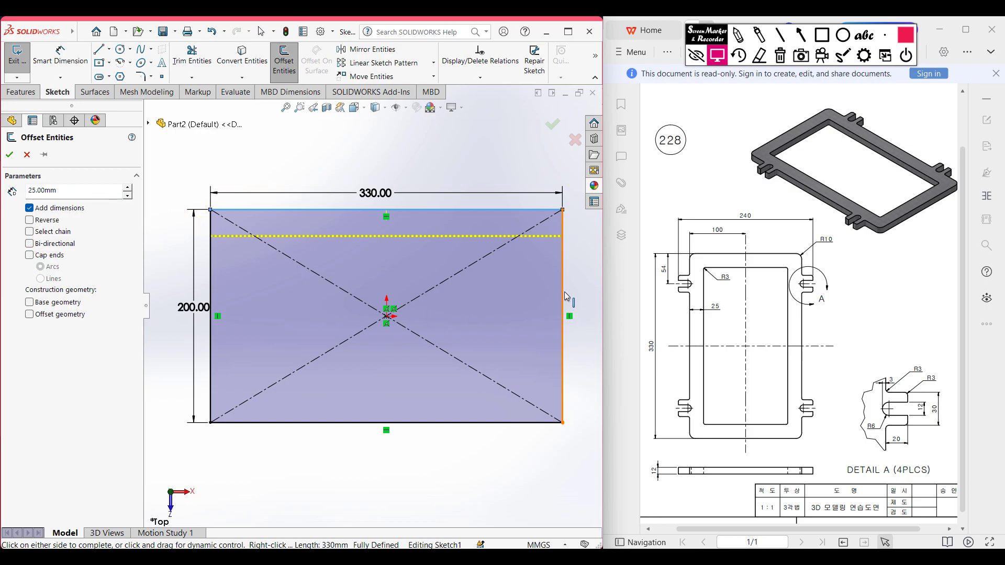
click(474, 423)
click(212, 325)
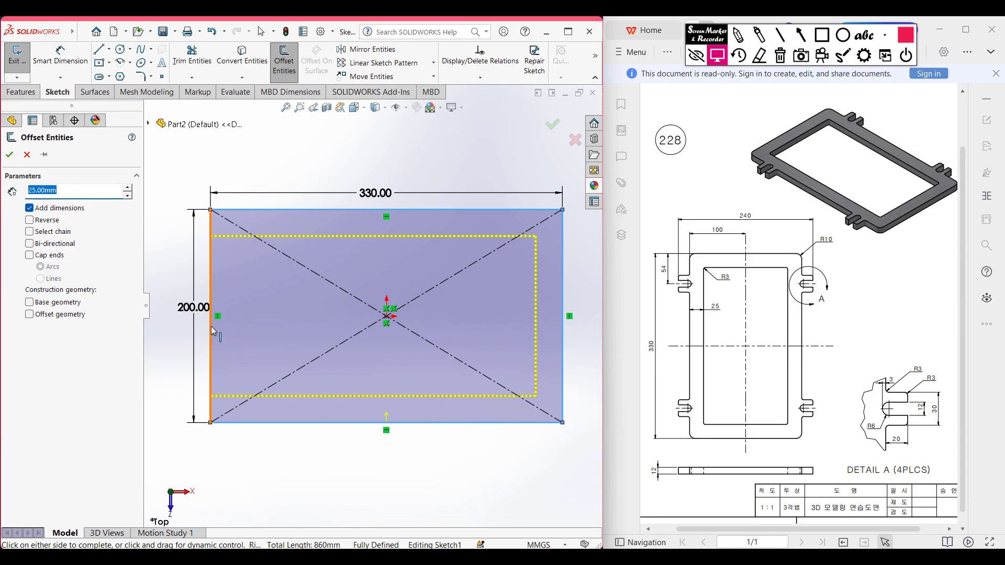
click(10, 155)
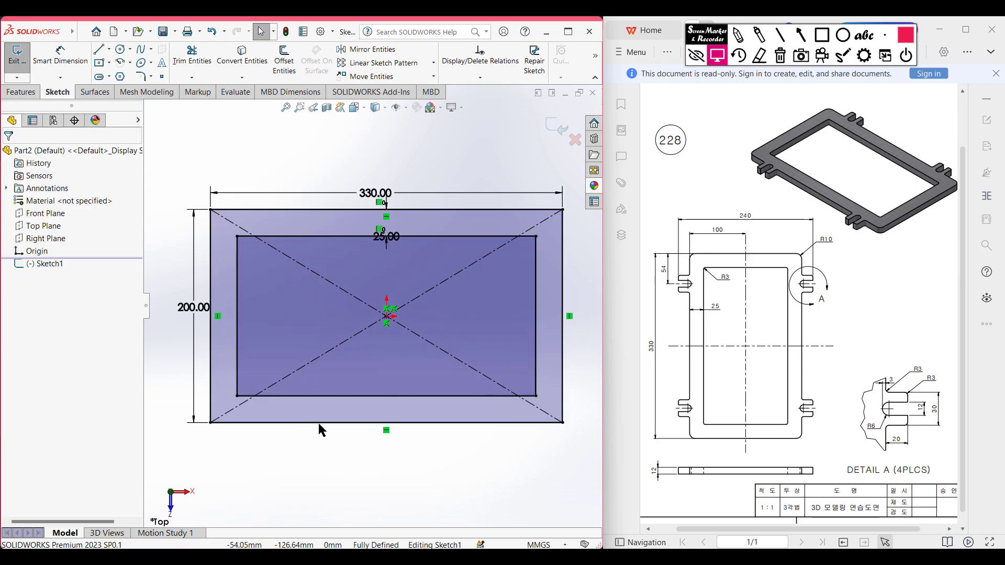
- Draw a 20 mm vertical construction line downward from the outer rectangle's lower edge near its left corner, and move its dimension clear of it
click(108, 49)
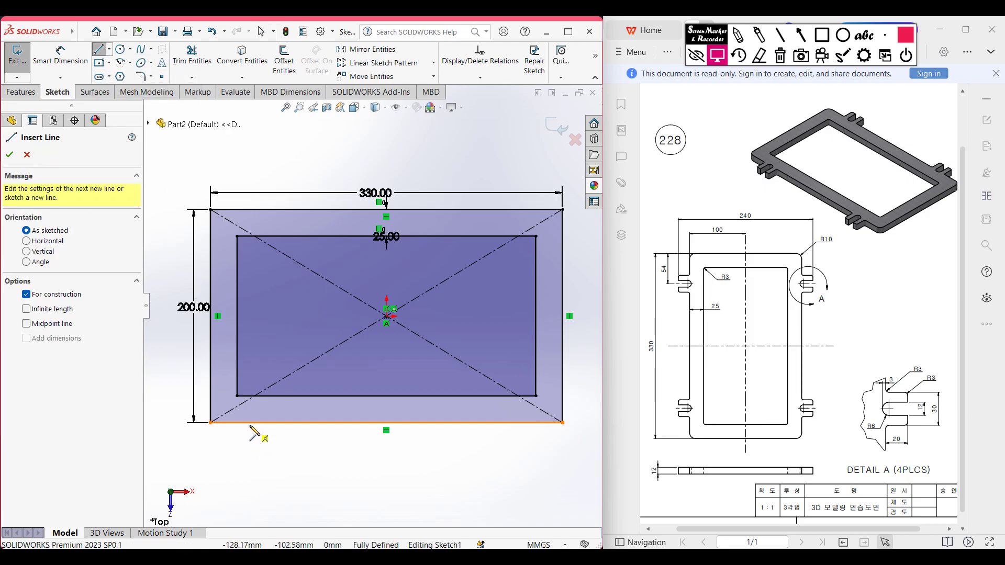
click(250, 422)
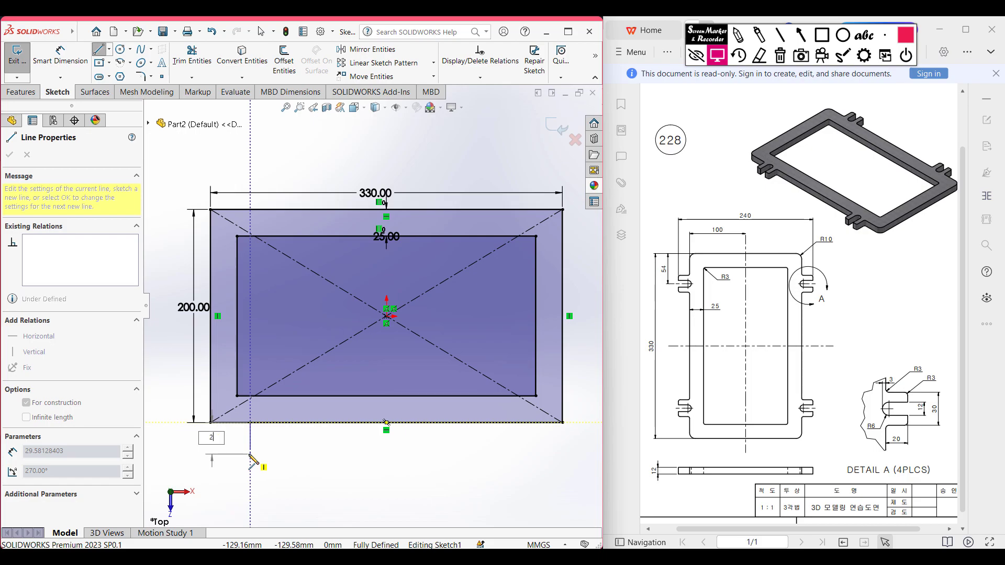
key(Return)
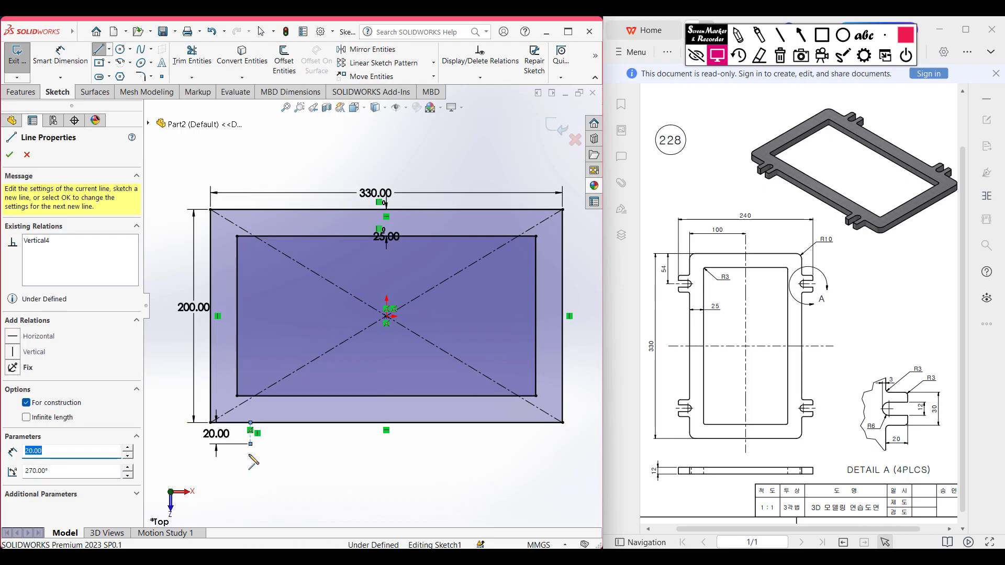
key(Escape)
scroll(263, 452, down, 2)
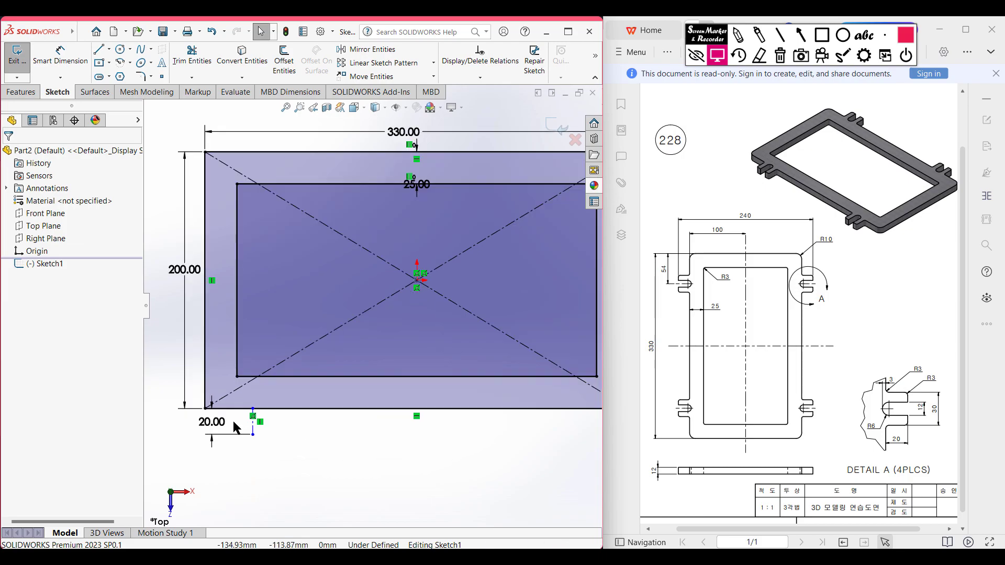
drag(230, 424, 327, 426)
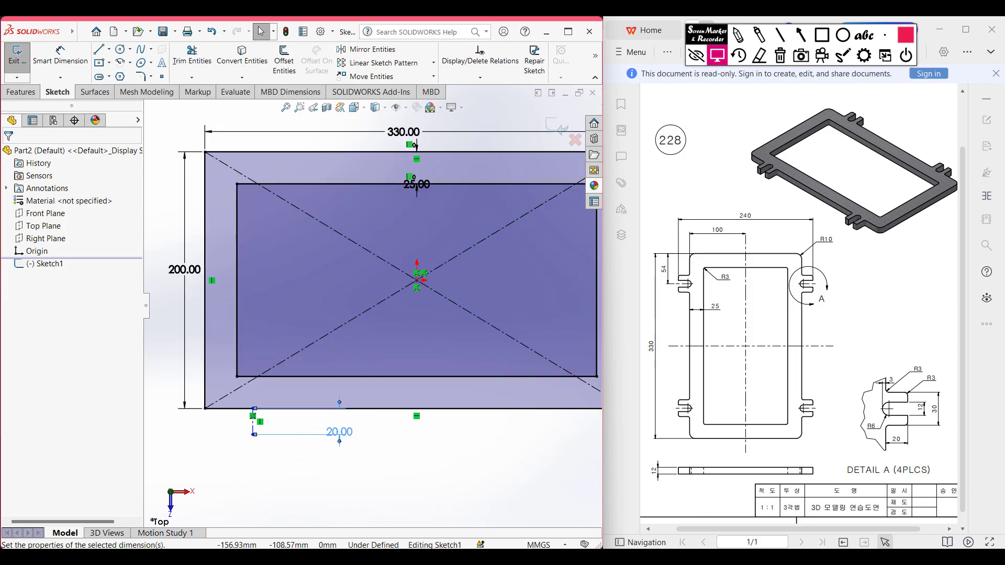
- Dimension the vertical construction line 54 mm from the outer rectangle's left edge
click(60, 55)
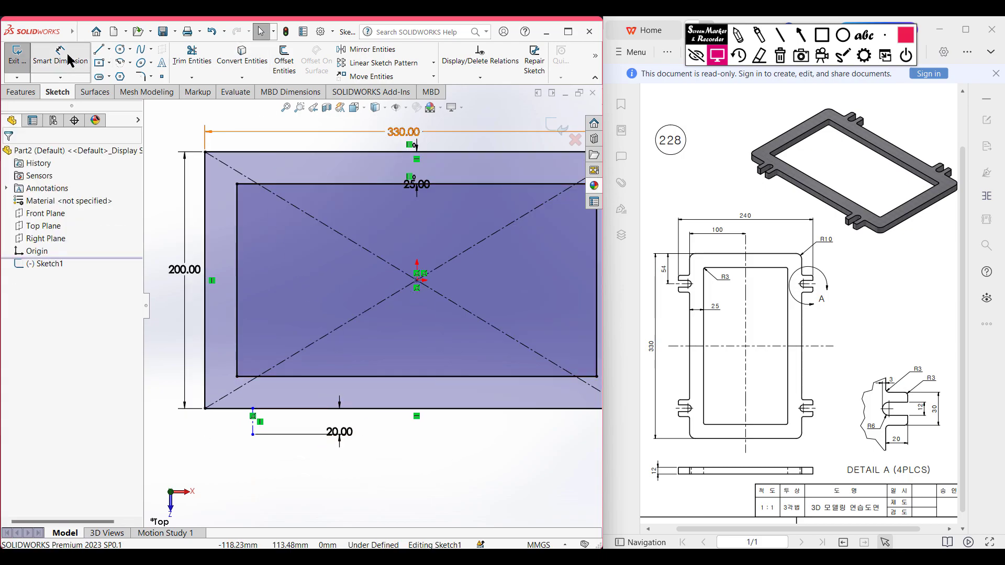
click(254, 425)
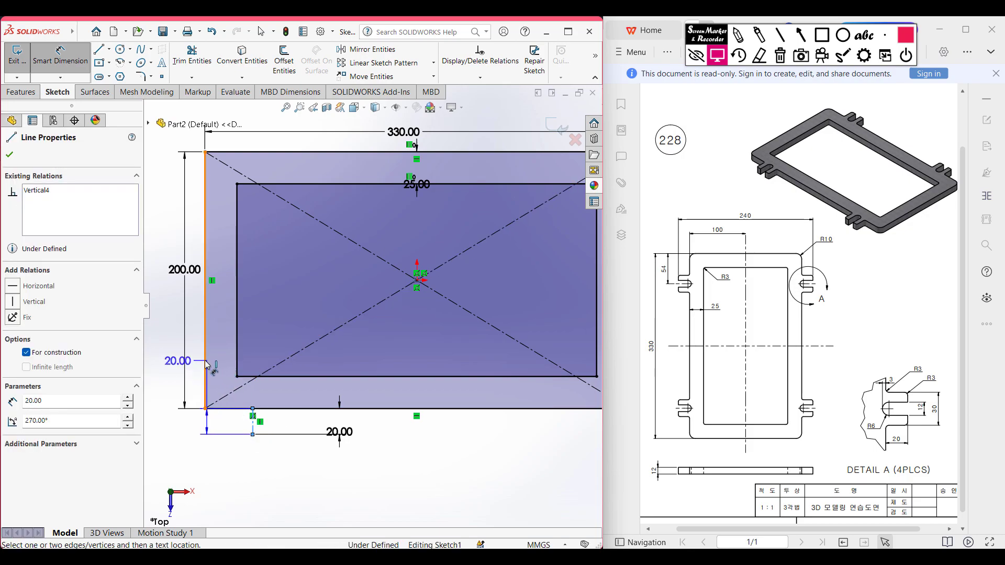
click(205, 361)
click(222, 497)
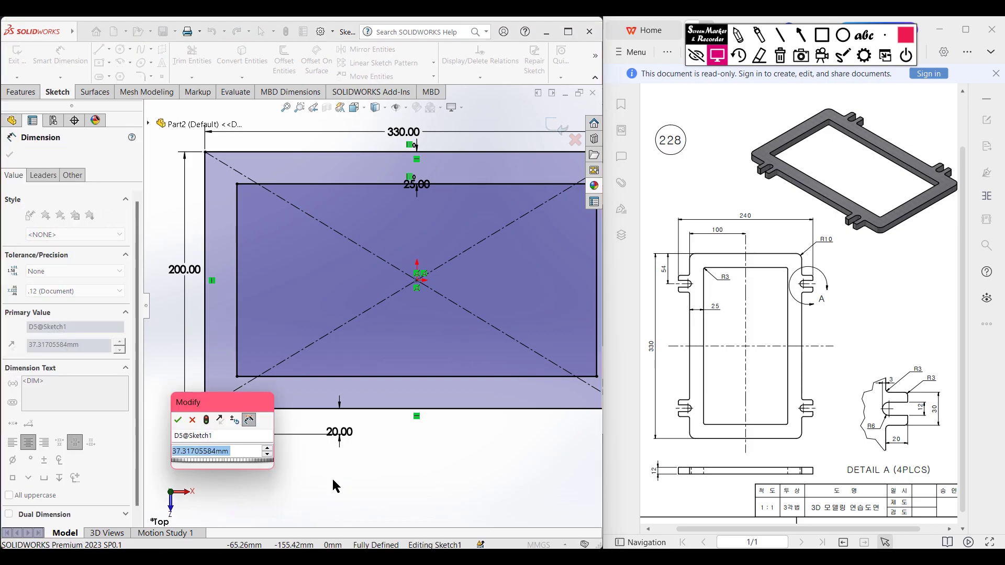
text(54)
key(Return)
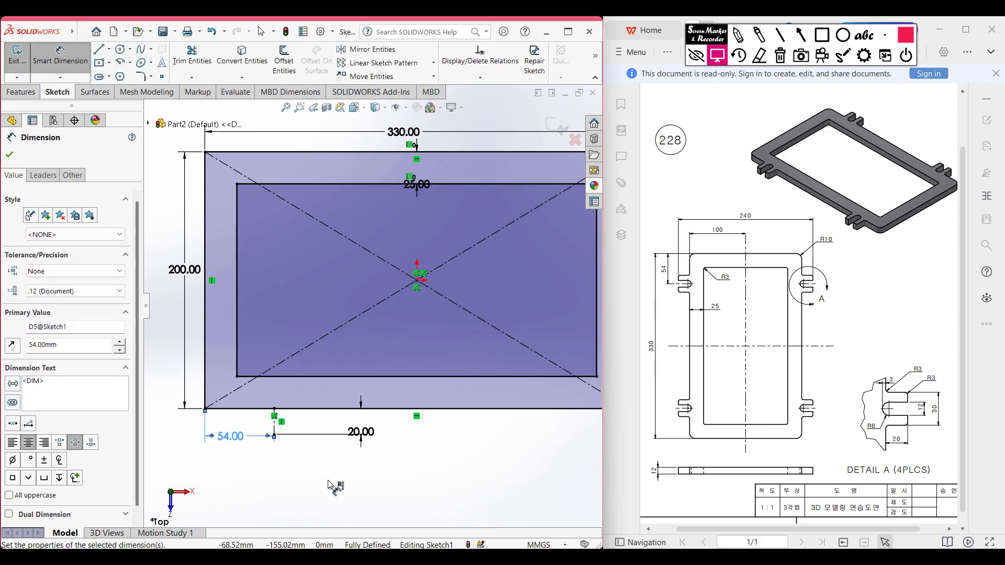
click(332, 477)
- Offset the 20 mm construction line by 15 mm (30/2) to both sides, with bi-directional on and cap ends set to lines
scroll(292, 435, down, 3)
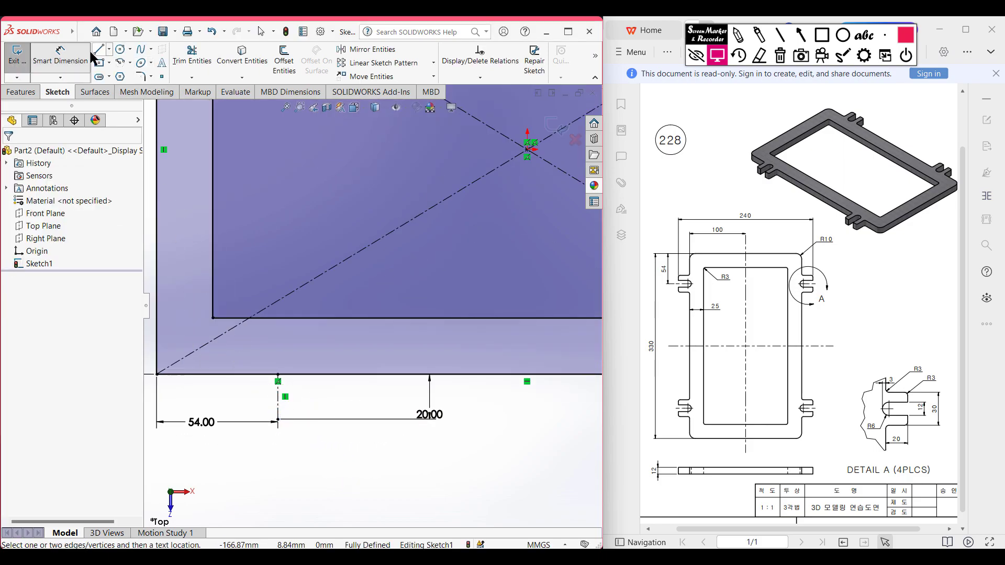
click(285, 62)
click(278, 410)
text(30/2)
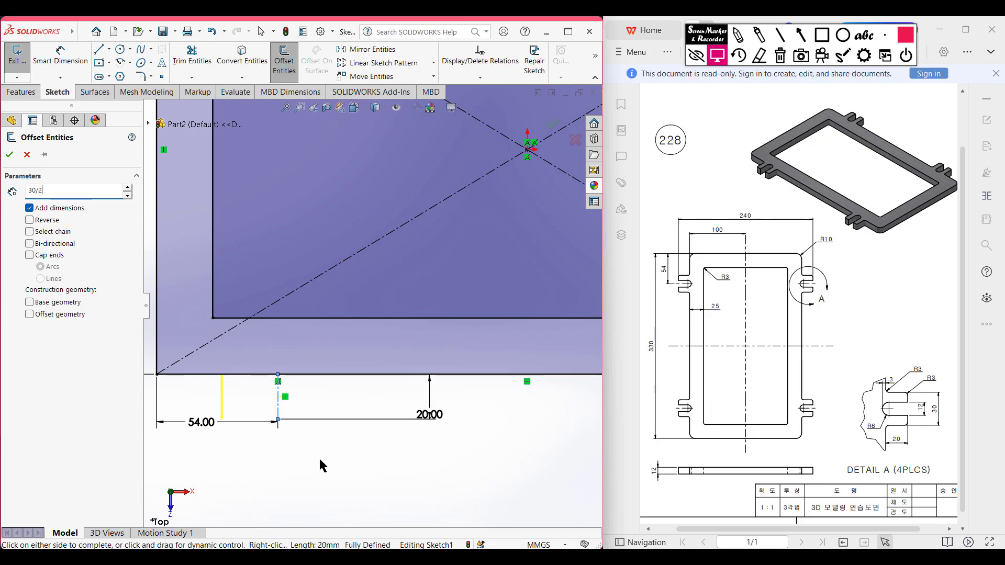
key(Return)
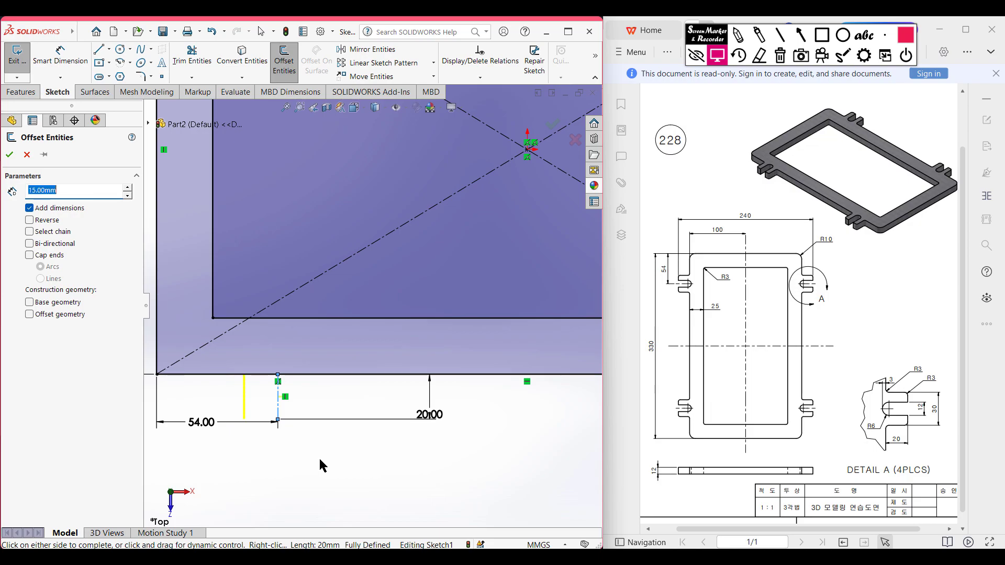
click(30, 244)
click(30, 256)
click(41, 278)
click(10, 154)
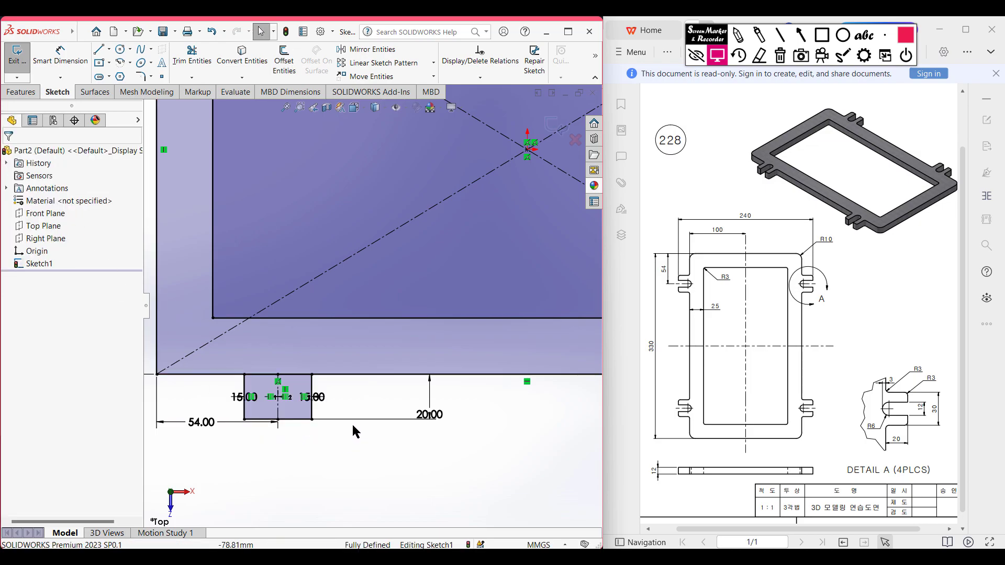
- Move the two 15 mm offset dimensions outside the tab profile, one to each side
scroll(335, 429, down, 3)
scroll(329, 397, up, 1)
drag(320, 336, 355, 340)
drag(201, 334, 184, 339)
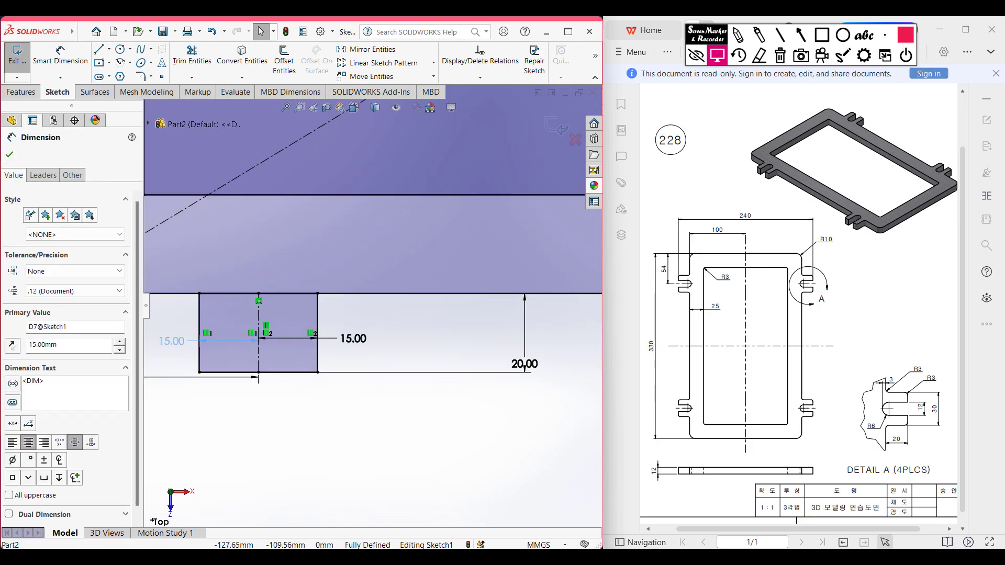
click(233, 410)
scroll(270, 400, up, 1)
scroll(271, 396, up, 1)
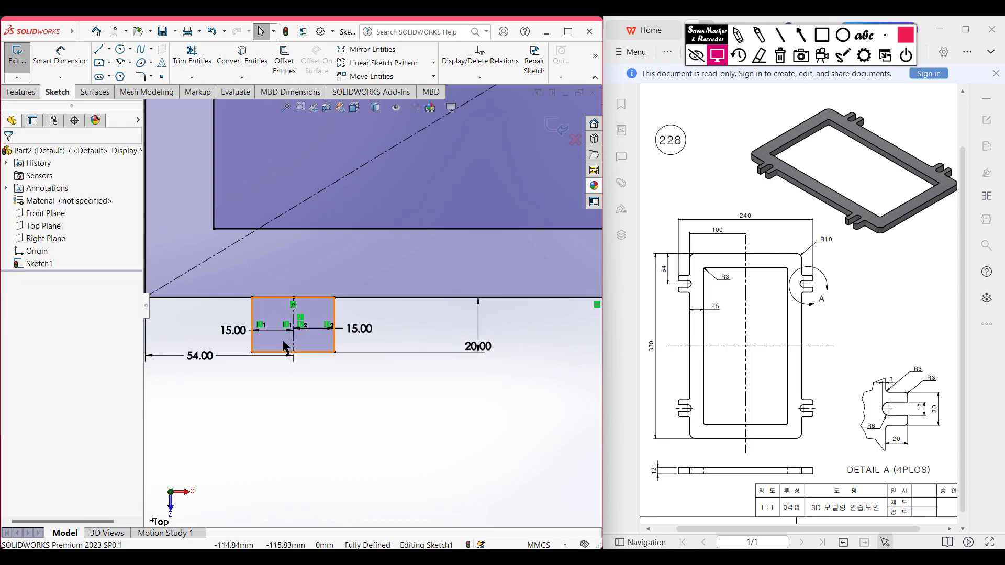
scroll(284, 347, up, 1)
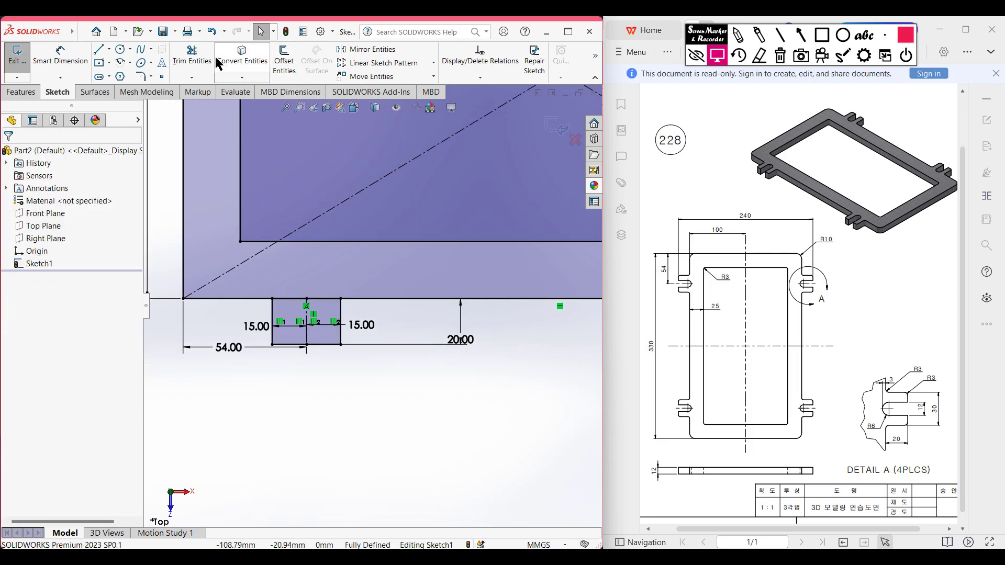
- Power trim the outer rectangle's edge segment inside the tab along with the tab's construction line
click(192, 56)
scroll(297, 293, down, 1)
mouse_move(308, 298)
mouse_down()
mouse_move(302, 309)
mouse_move(334, 318)
mouse_up()
click(8, 155)
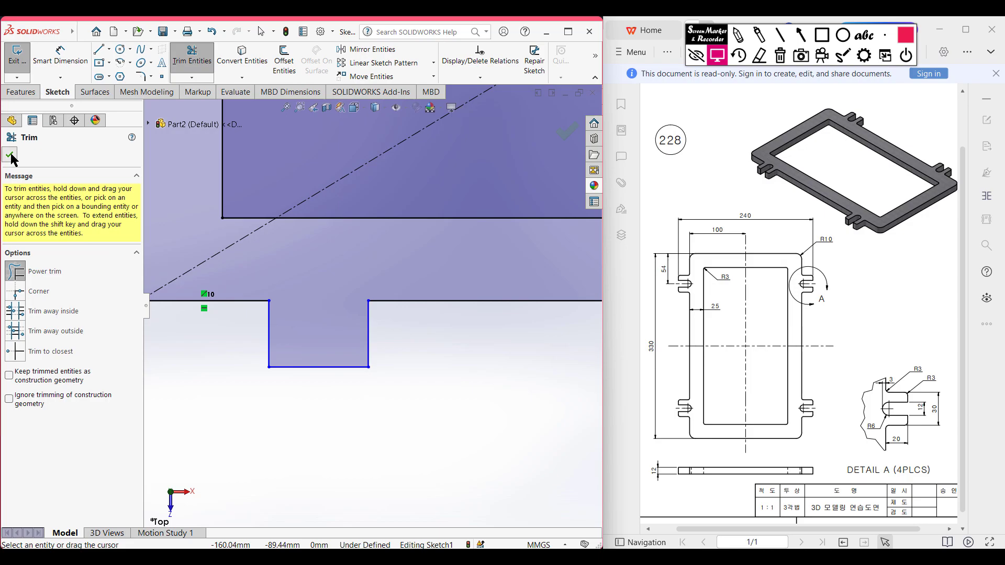
scroll(314, 413, up, 2)
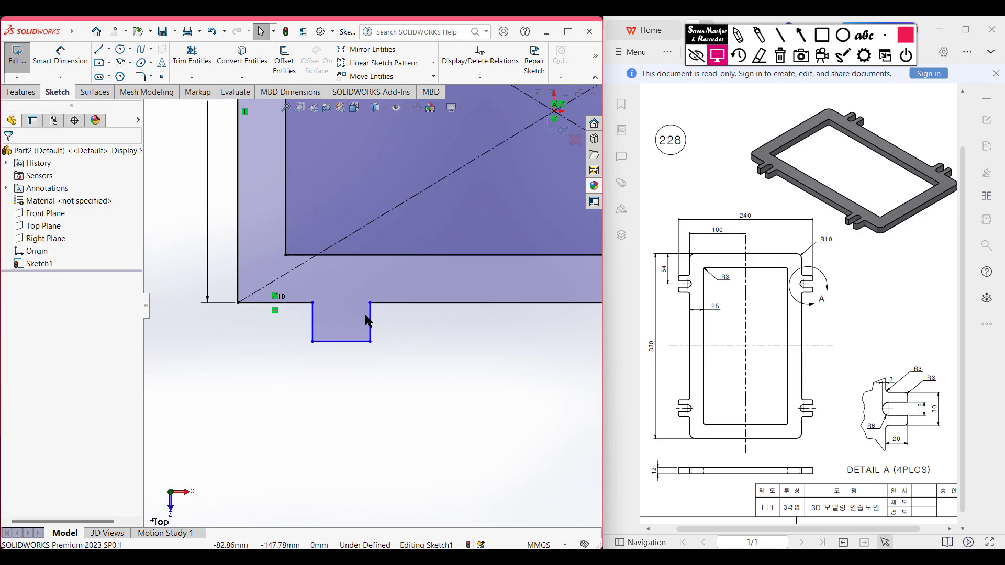
- Draw a 17 mm (20+3-6) vertical construction line upward from the midpoint of the tab's lower edge
click(109, 49)
click(122, 77)
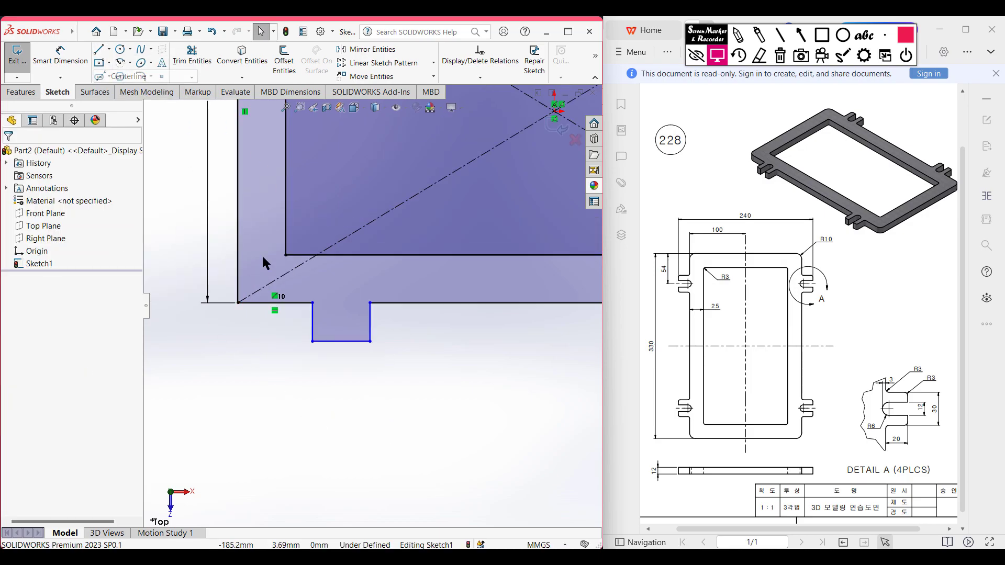
click(340, 342)
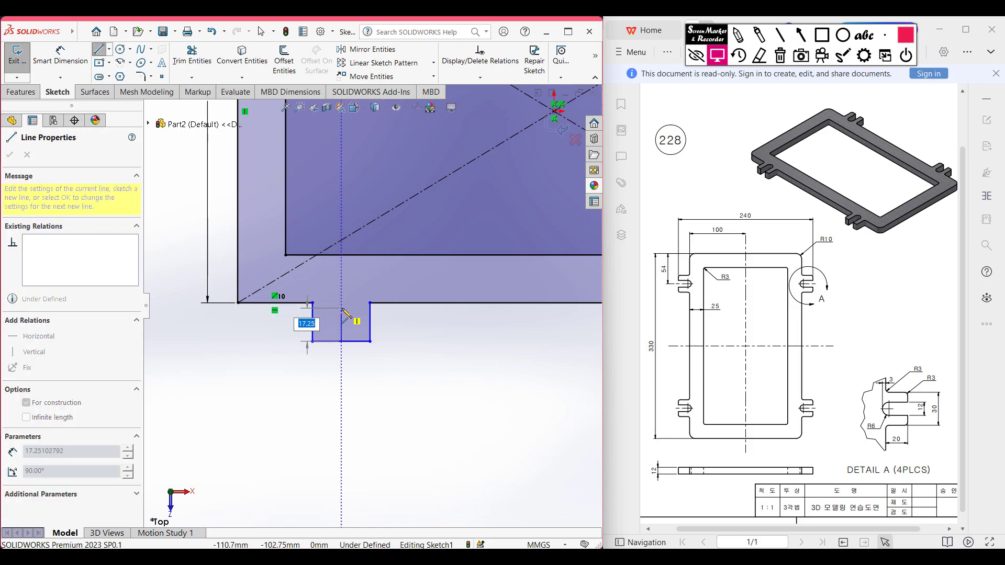
text(20+3)
text(-6)
key(Return)
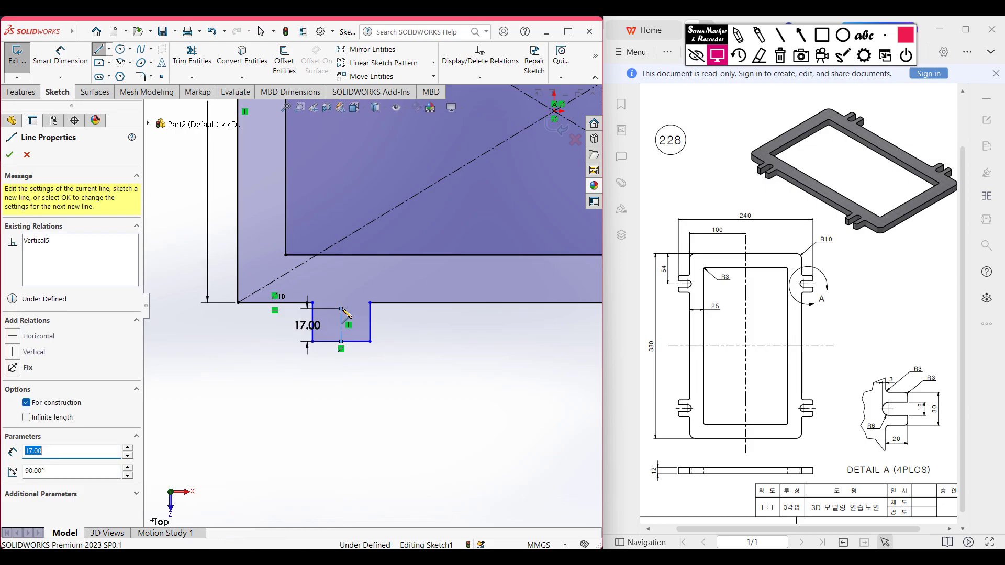
key(Escape)
key(Escape)
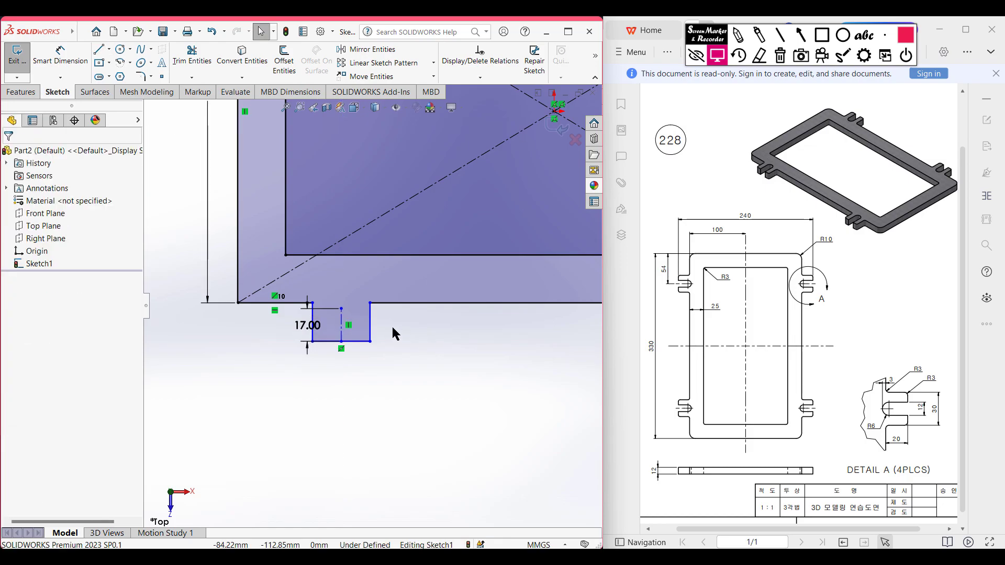
- Offset the 17 mm construction line by 6 mm (12/2) to both sides, with cap ends set to arcs
scroll(395, 332, down, 2)
click(284, 62)
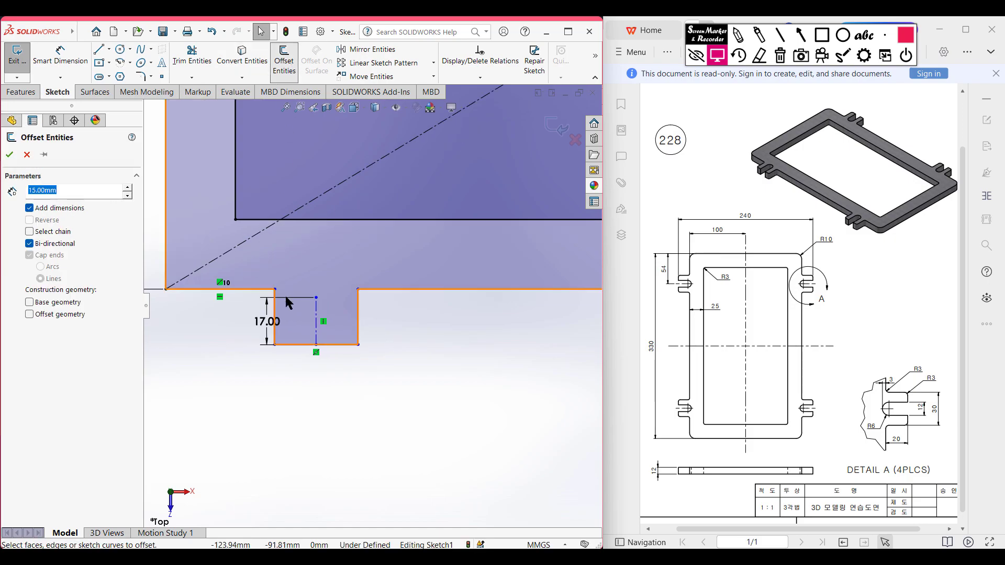
click(317, 321)
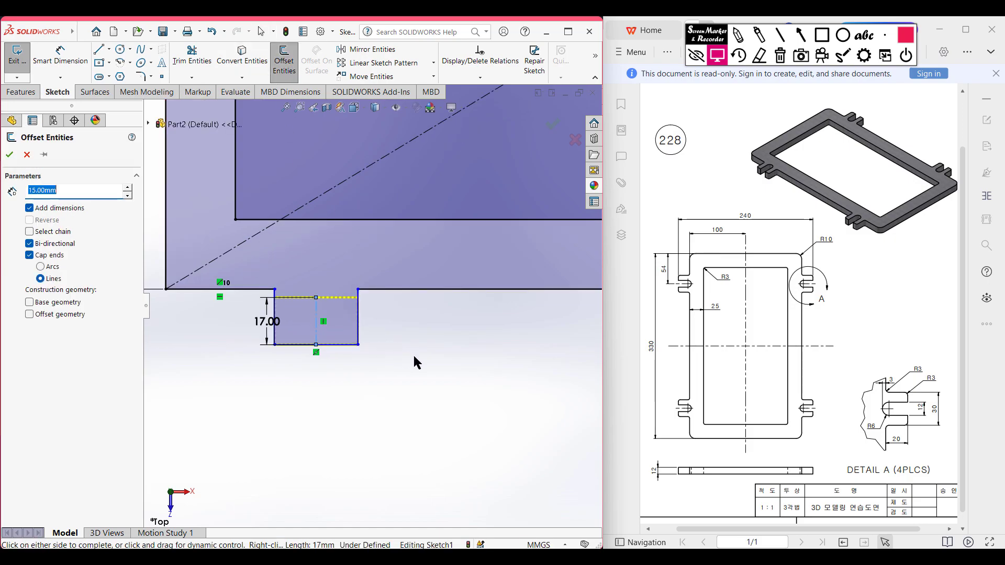
text(12/2)
key(Return)
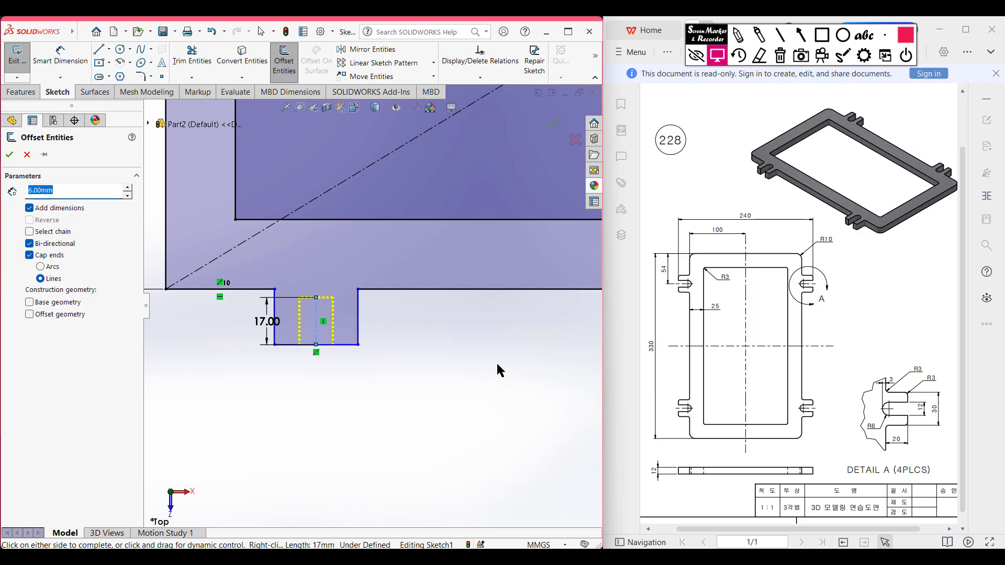
click(42, 268)
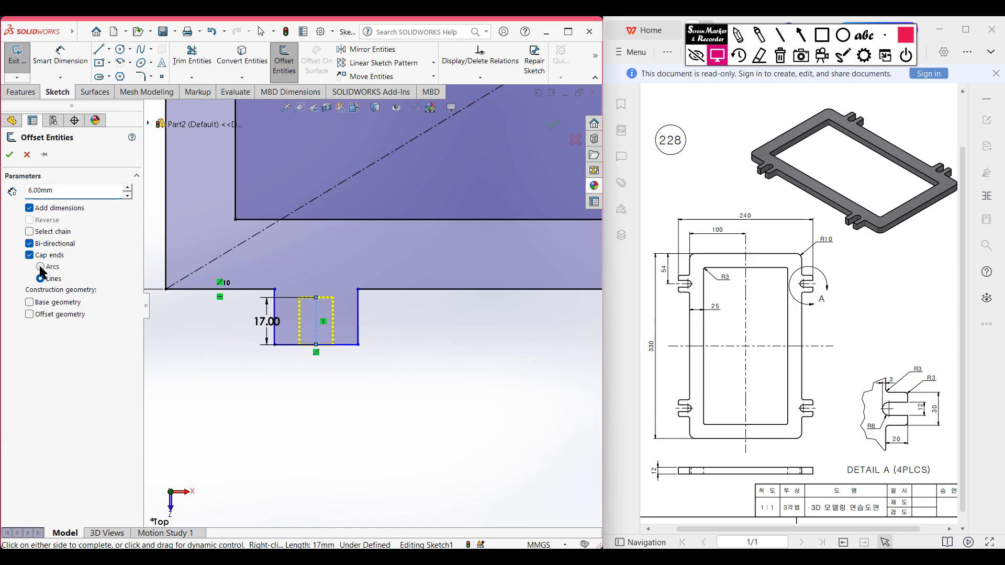
click(10, 155)
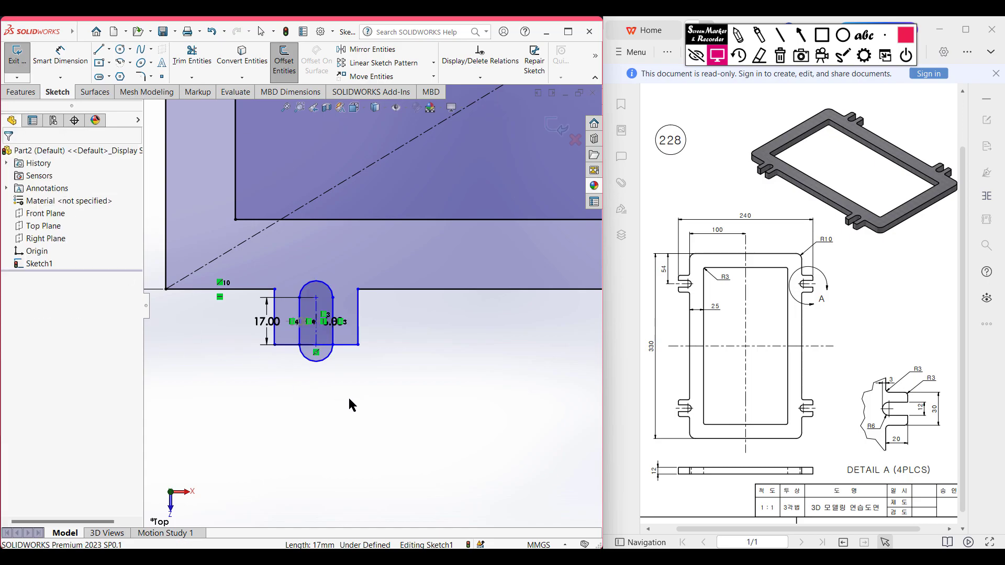
- Power trim the slot's lower arc, its centerline and the tab edge between the slot sides, leaving an open-ended slot
right_drag(434, 370, 401, 414)
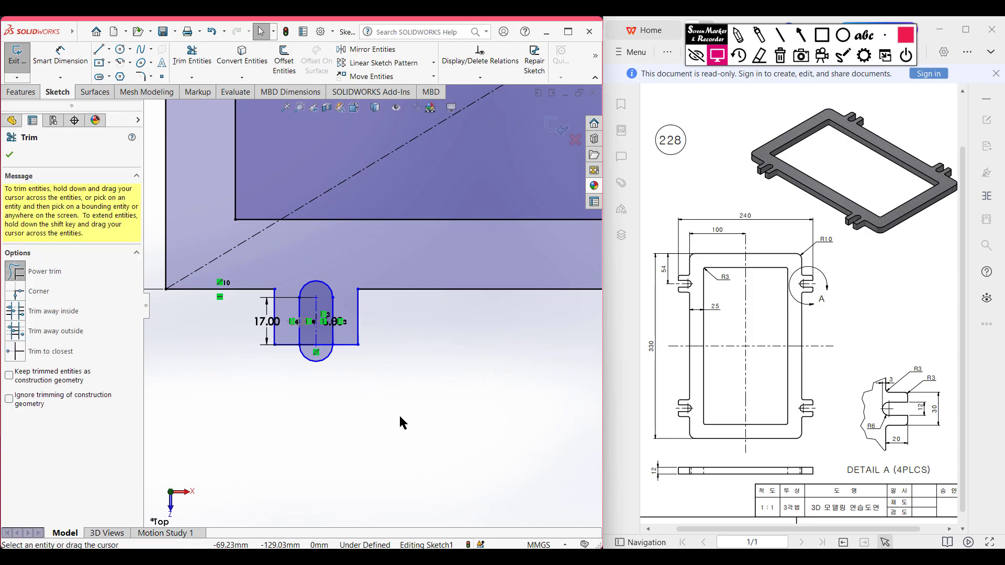
mouse_move(327, 358)
mouse_down()
mouse_move(310, 356)
mouse_move(315, 319)
mouse_move(335, 334)
mouse_up()
scroll(310, 358, down, 3)
scroll(338, 340, up, 5)
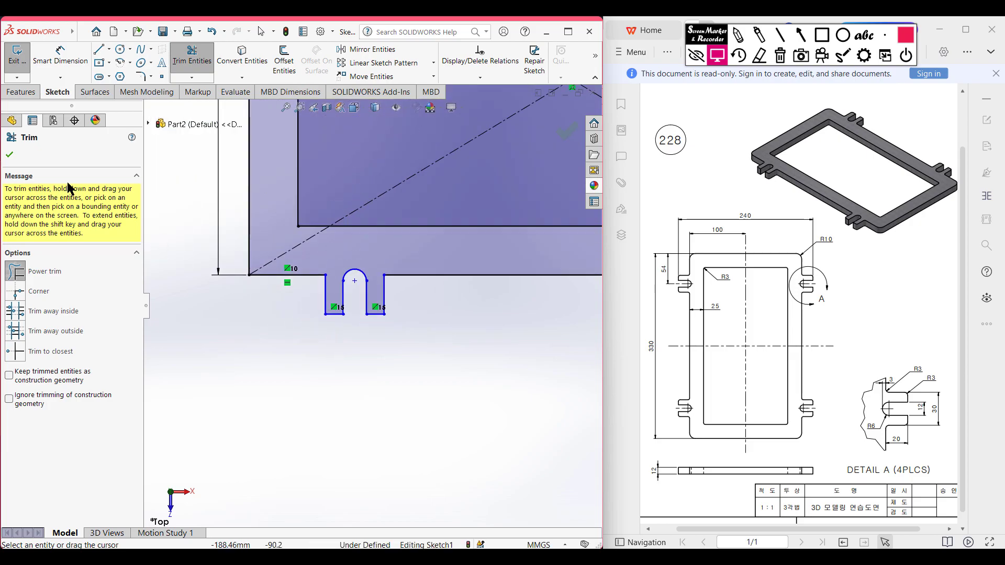
click(9, 155)
key(f)
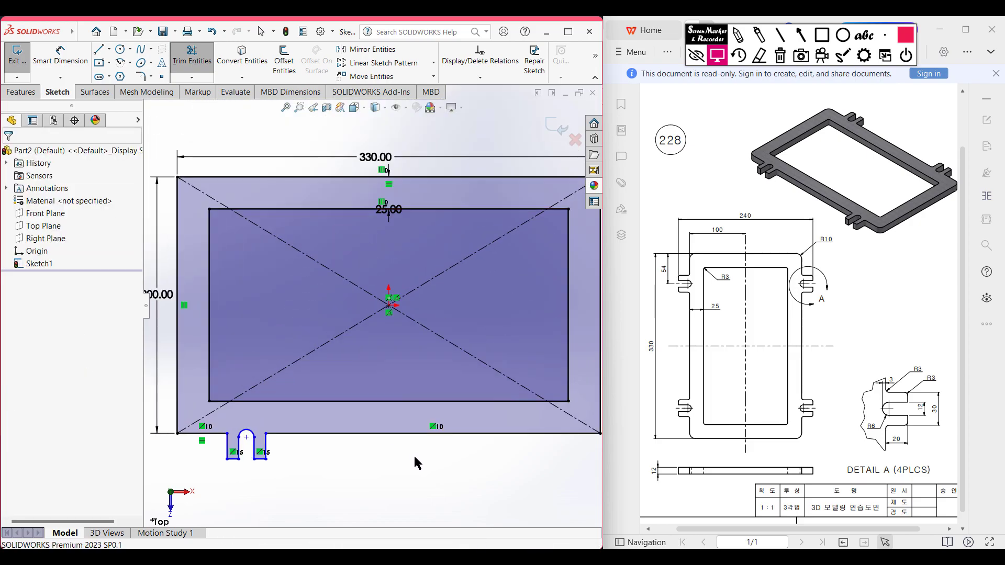
key(Escape)
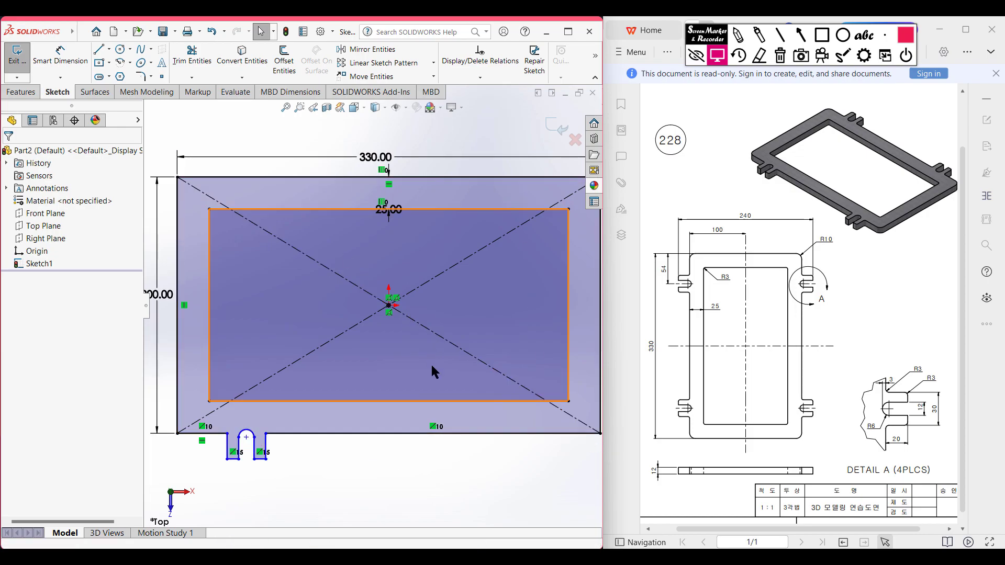
- Draw a horizontal construction line about 67 mm long from the origin to the left
key(f)
scroll(407, 440, down, 2)
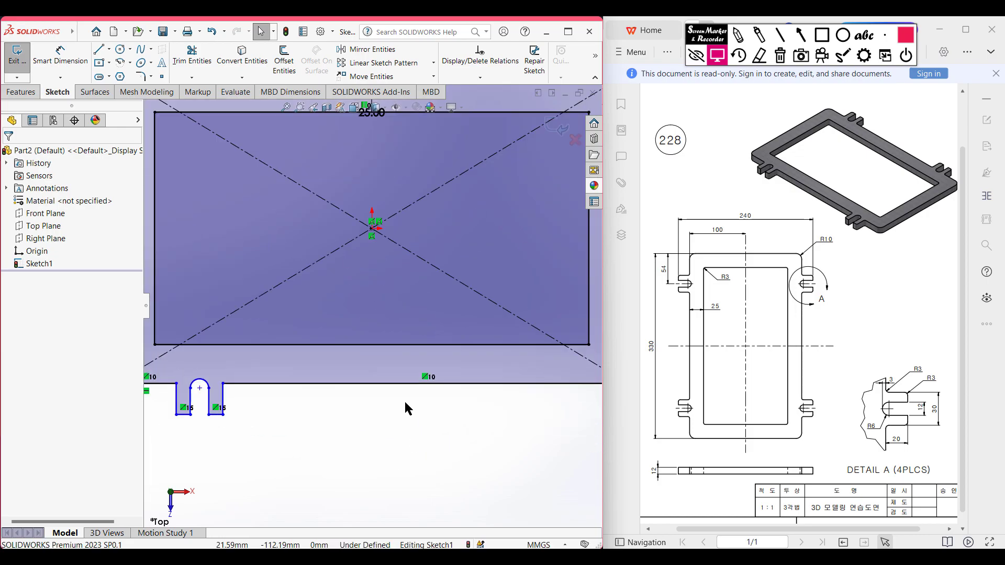
scroll(405, 402, up, 2)
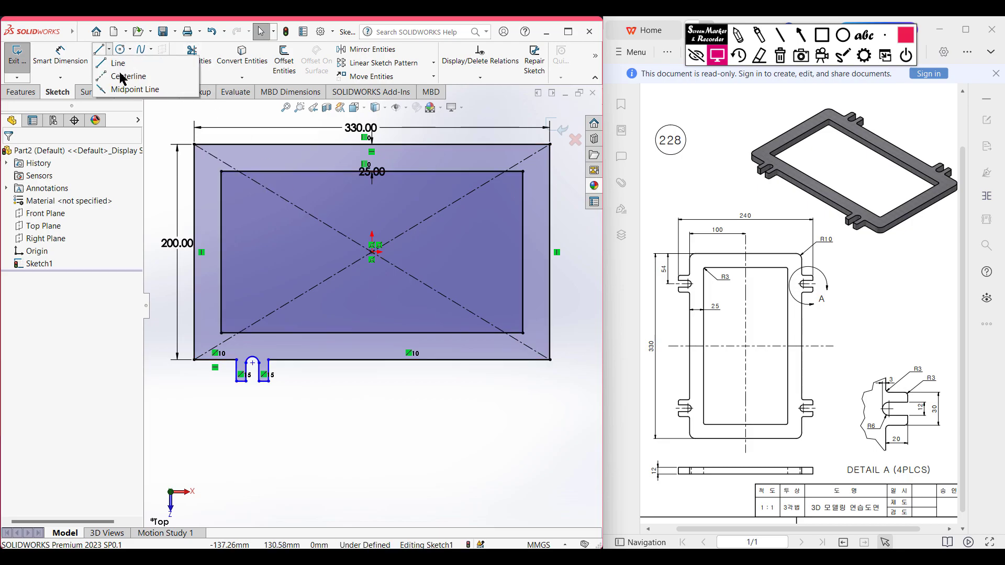
click(373, 253)
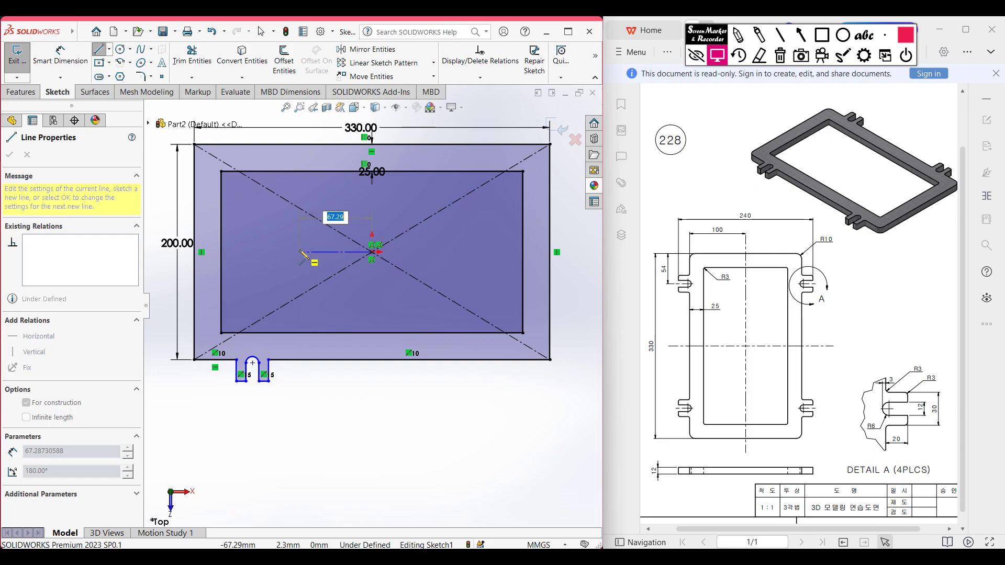
click(300, 252)
key(Escape)
key(Escape)
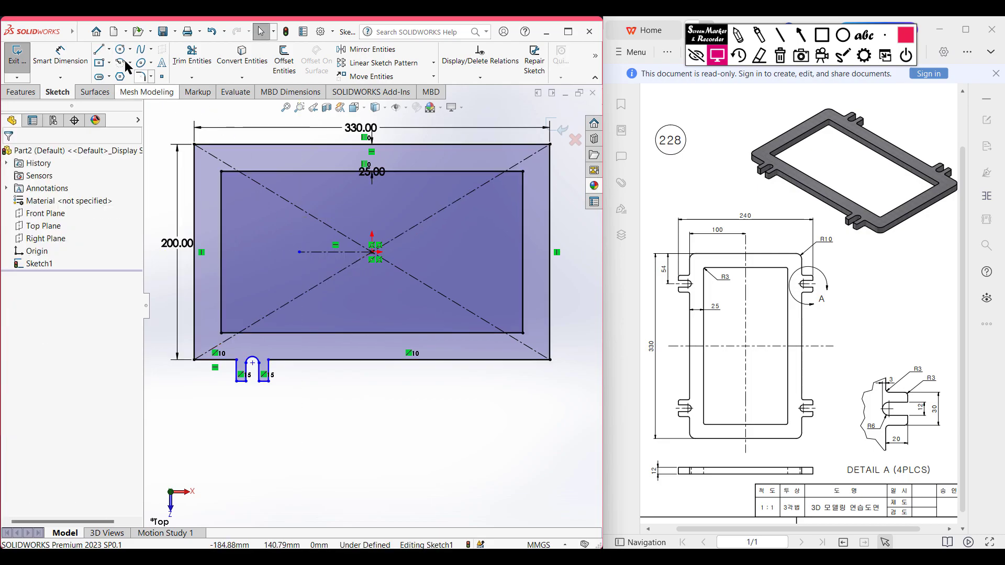
- Start a second construction line for the sketch
click(108, 48)
click(126, 74)
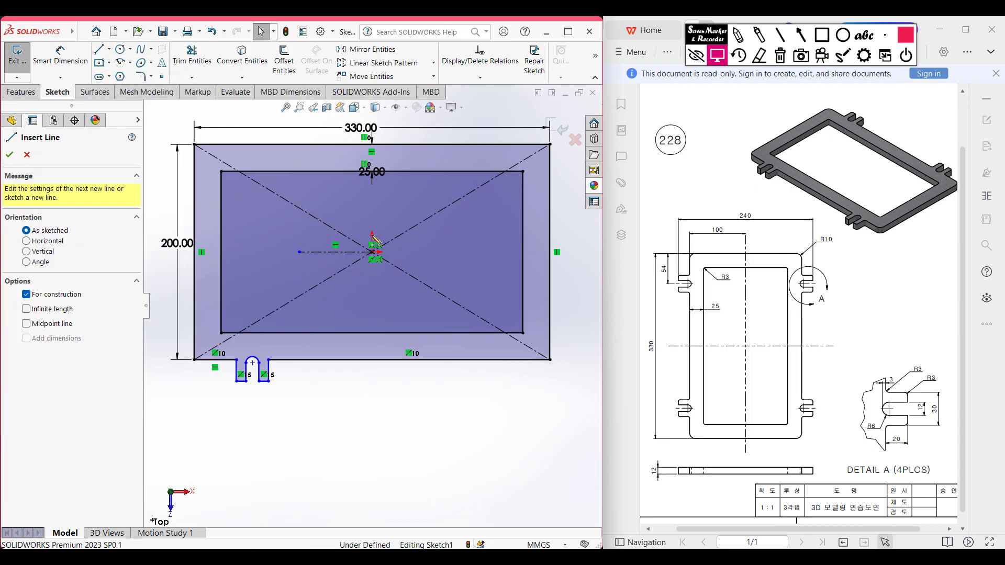